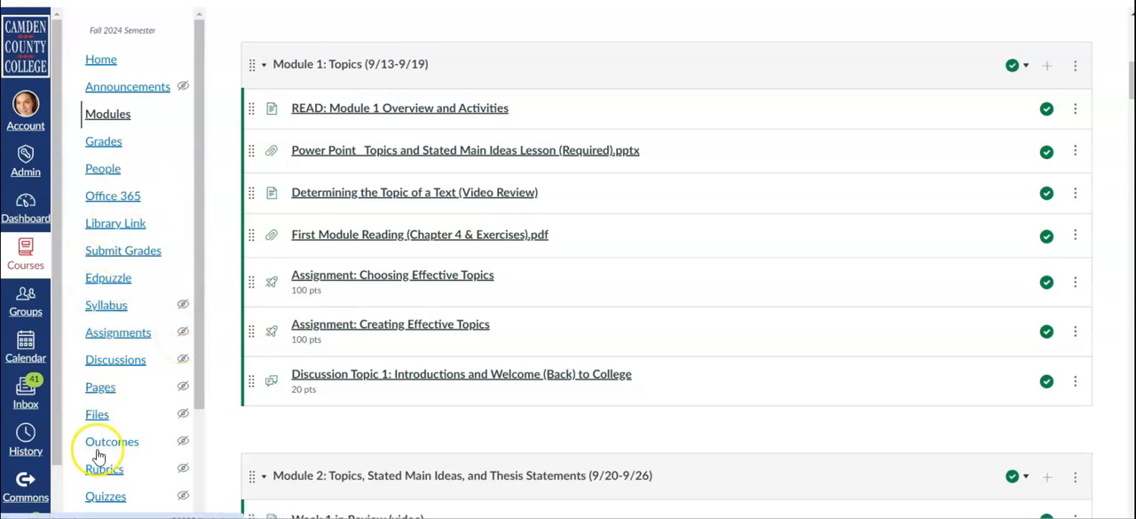
# Open the course's Pages list and look through the existing pages.
pyautogui.scroll(-2, 105, 251)
pyautogui.click(103, 249)
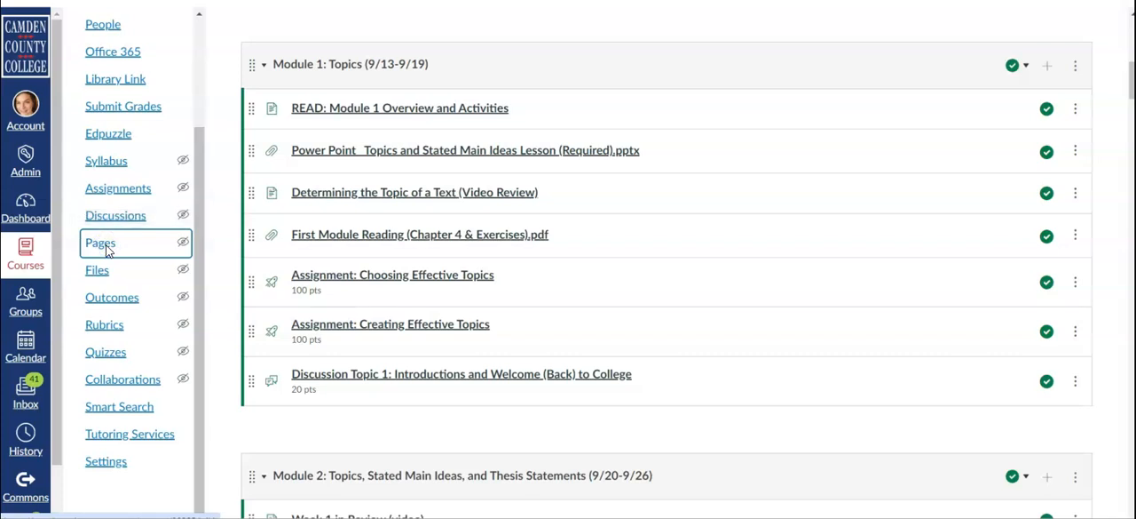
pyautogui.click(281, 98)
pyautogui.scroll(-3, 737, 239)
pyautogui.scroll(3, 737, 242)
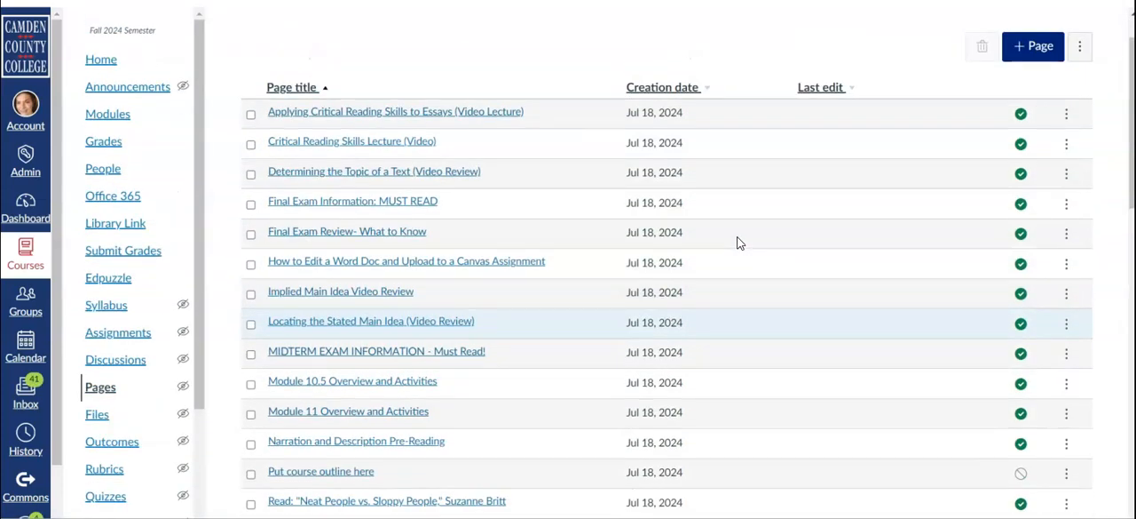
# Return to the course modules and review their contents from the orientation module through Module 3: Implied Main Ideas.
pyautogui.click(107, 167)
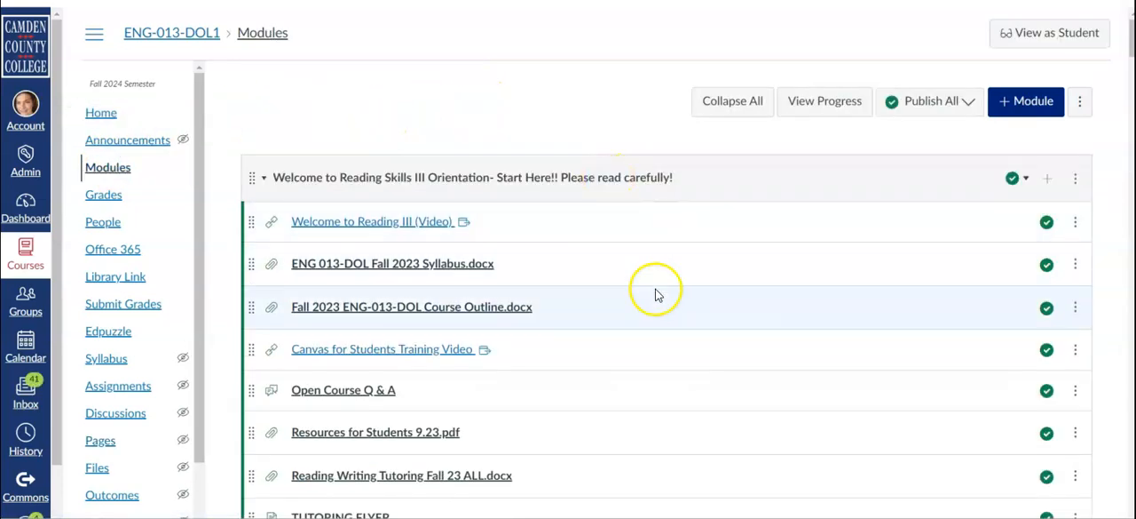
pyautogui.scroll(-1, 654, 293)
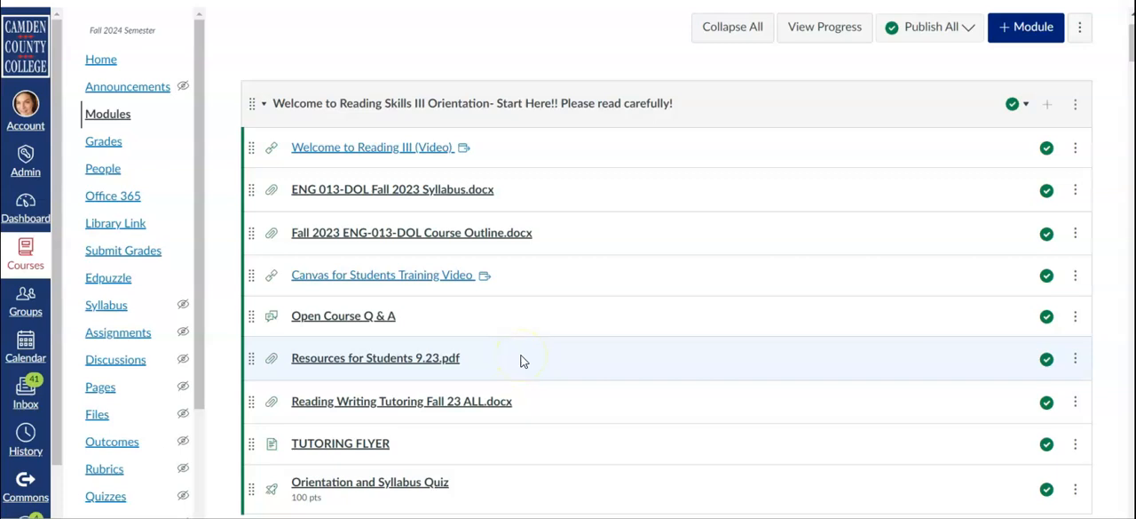
pyautogui.scroll(-1, 521, 360)
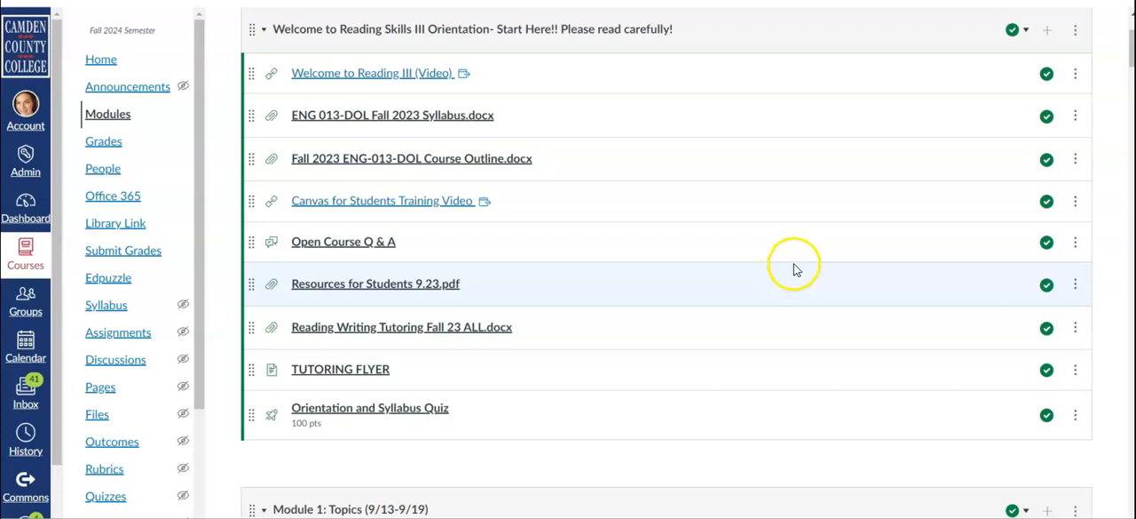
pyautogui.scroll(-2, 793, 269)
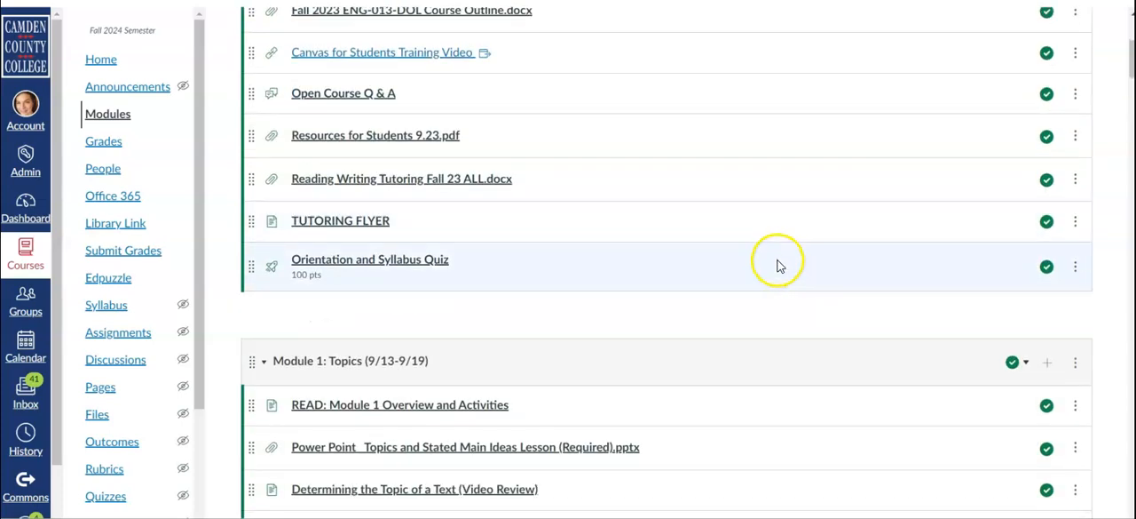
pyautogui.scroll(-1, 784, 258)
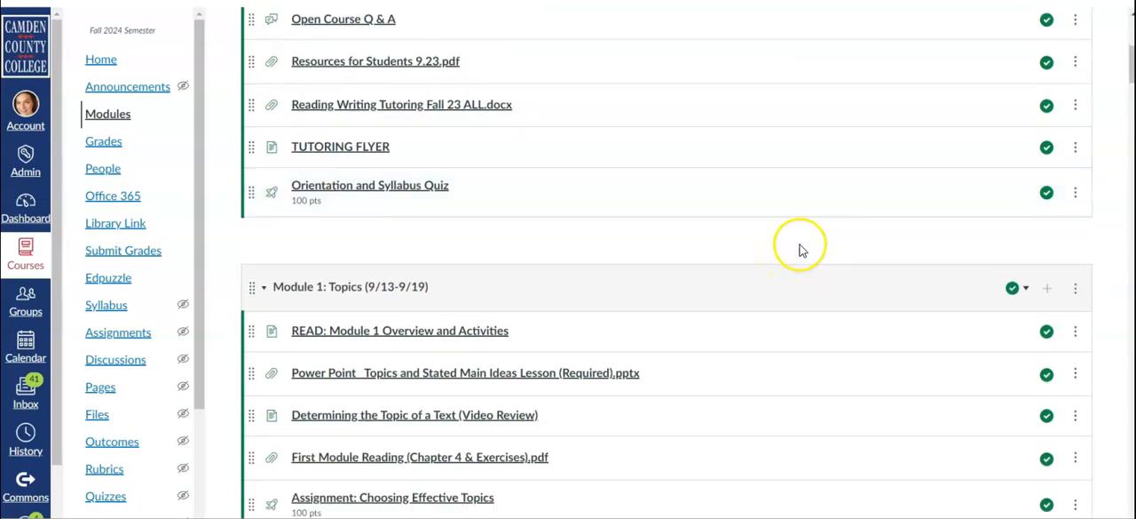
pyautogui.scroll(-4, 786, 256)
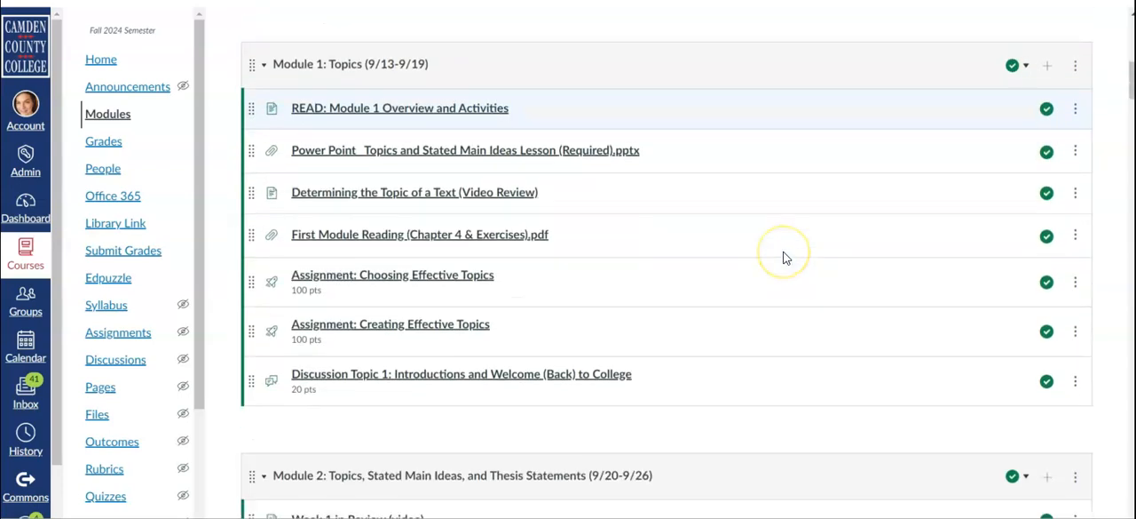
pyautogui.scroll(-3, 785, 258)
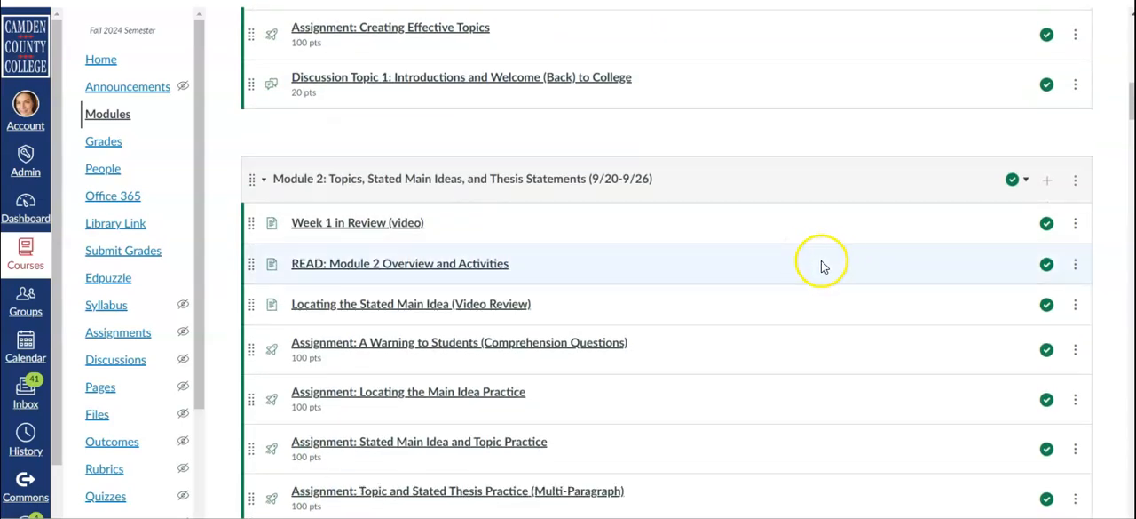
pyautogui.scroll(-1, 808, 269)
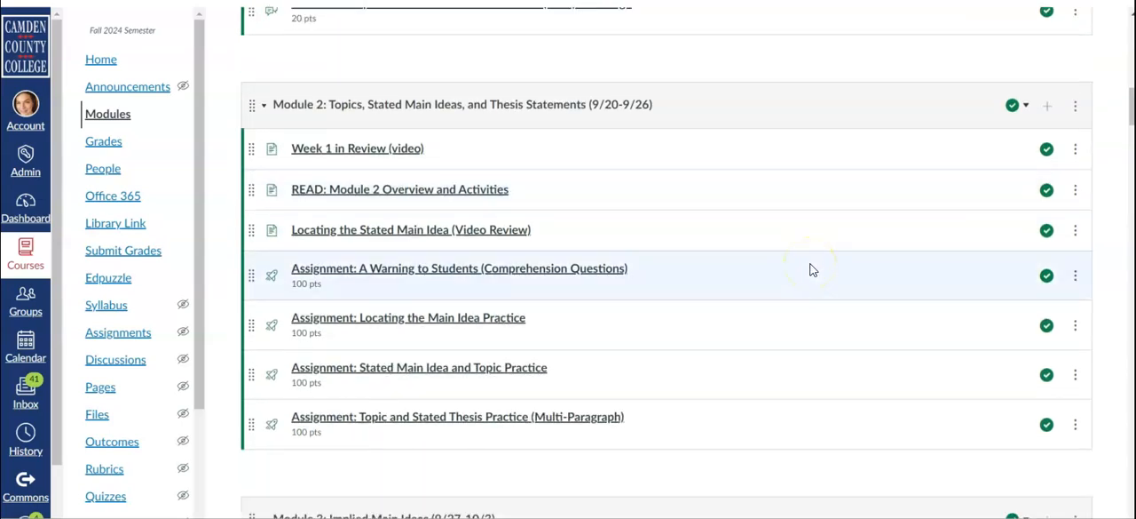
pyautogui.scroll(-4, 809, 269)
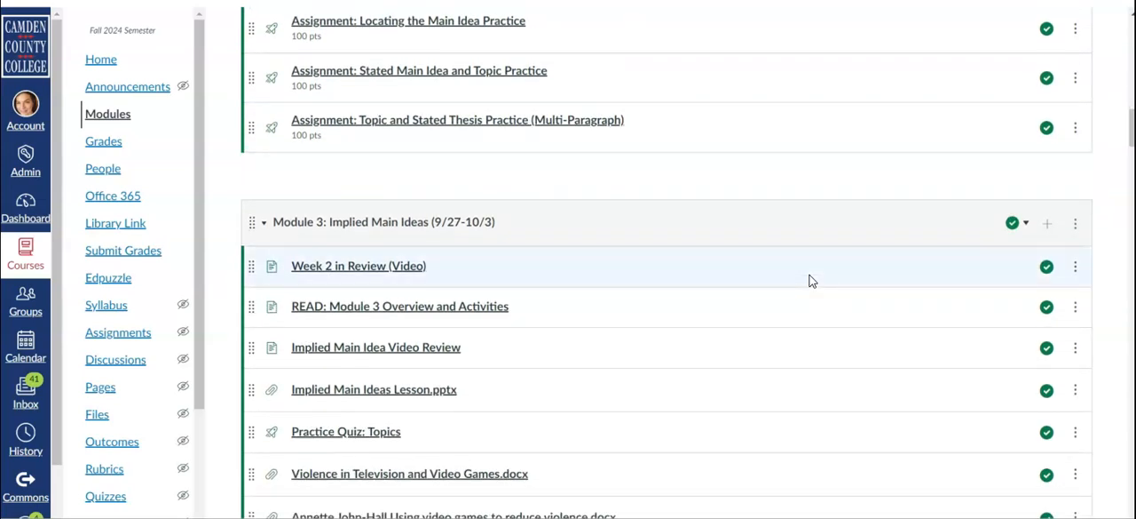
pyautogui.scroll(-1, 799, 275)
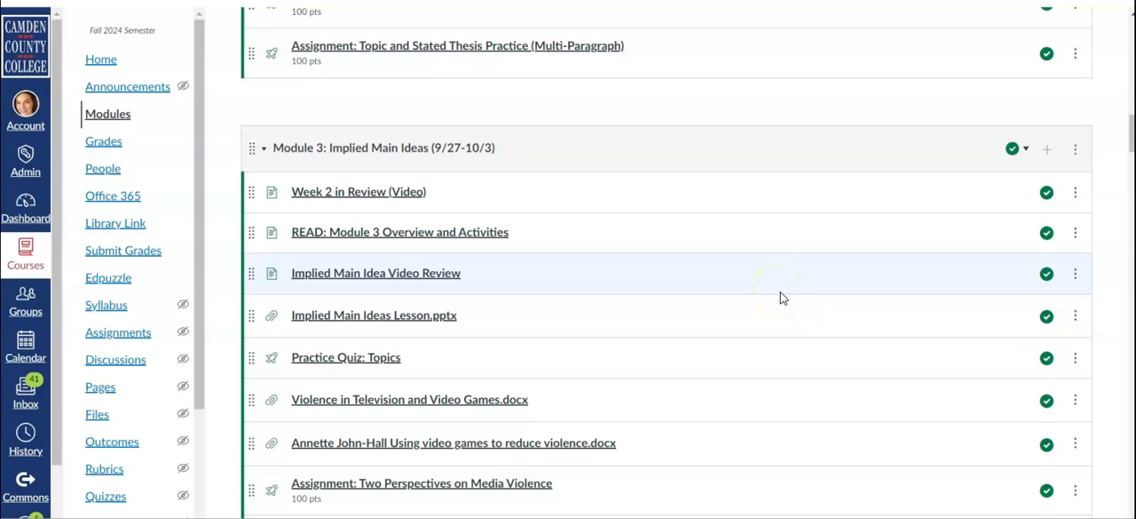
pyautogui.scroll(-2, 781, 298)
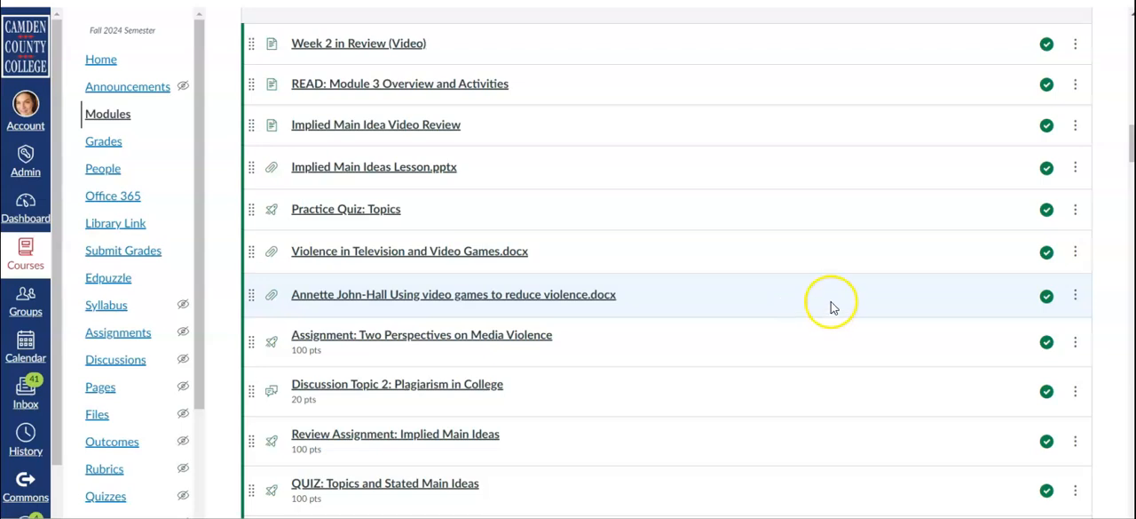
pyautogui.scroll(-3, 831, 304)
pyautogui.scroll(-2, 817, 299)
pyautogui.scroll(-1, 795, 284)
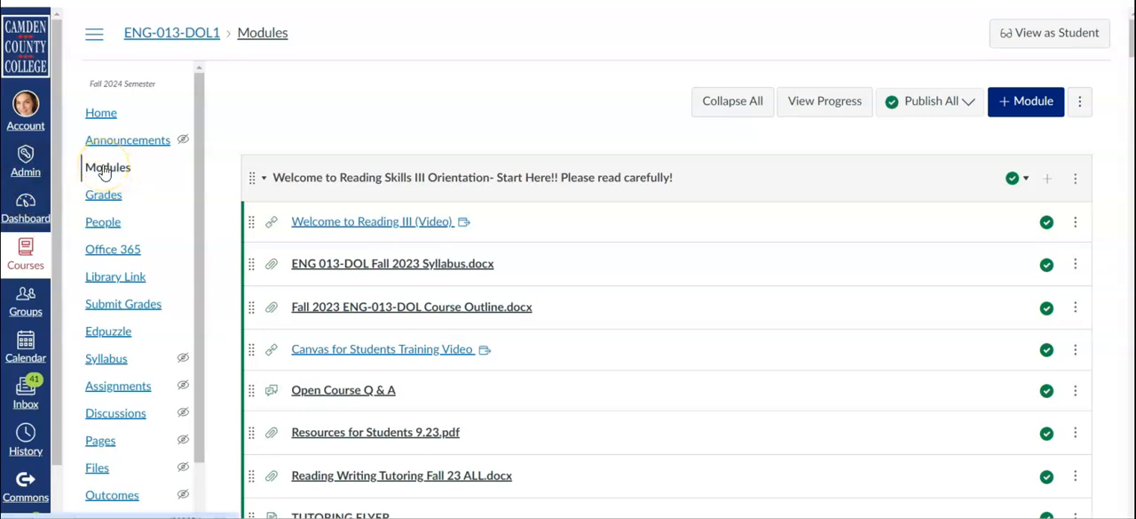
# Add a module named "Module 6: Division and Classification (10/17-10/23)", locked until October 17, 2024 at 12:00 AM.
pyautogui.click(1026, 105)
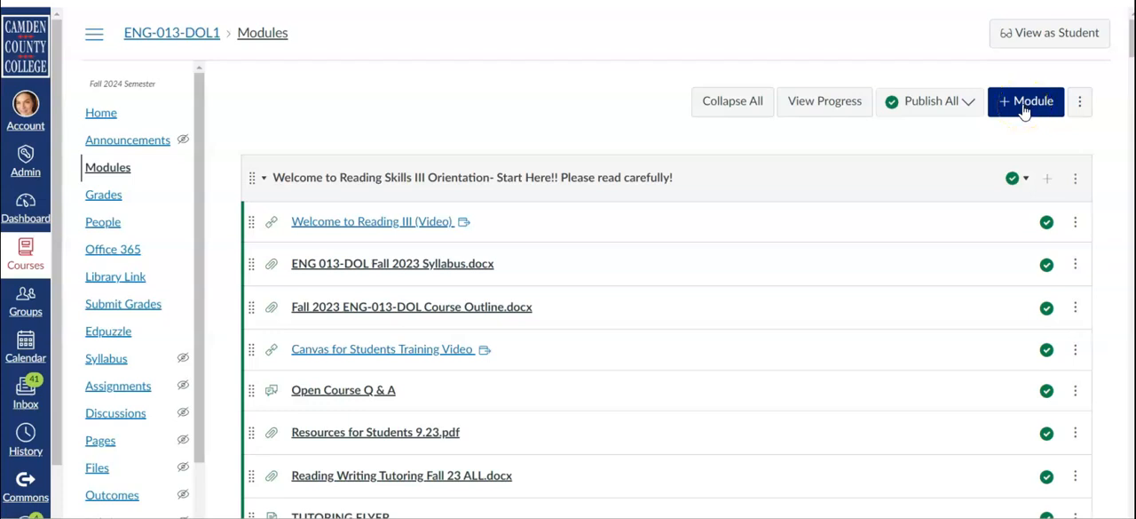
pyautogui.click(1025, 105)
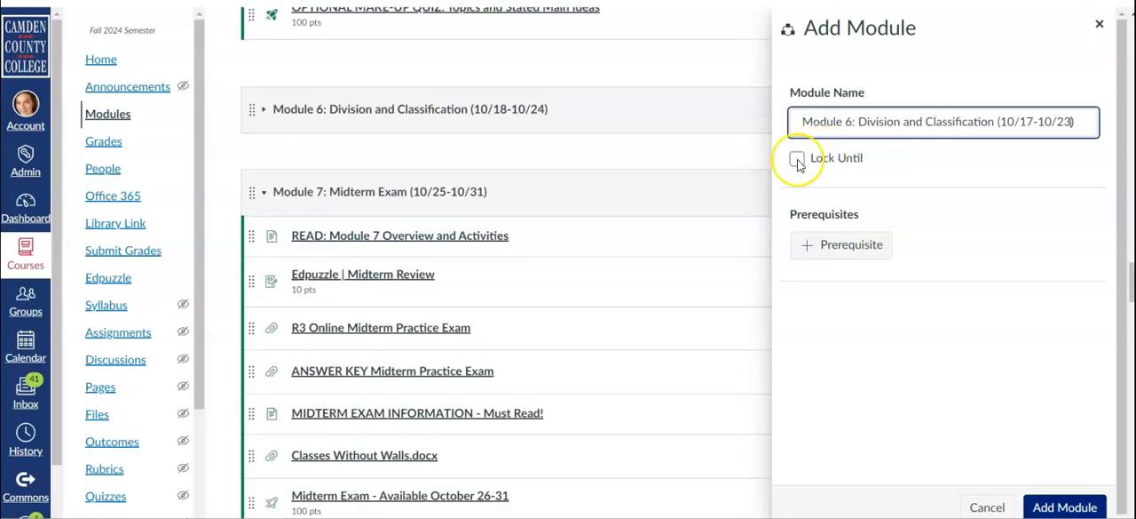
pyautogui.click(798, 160)
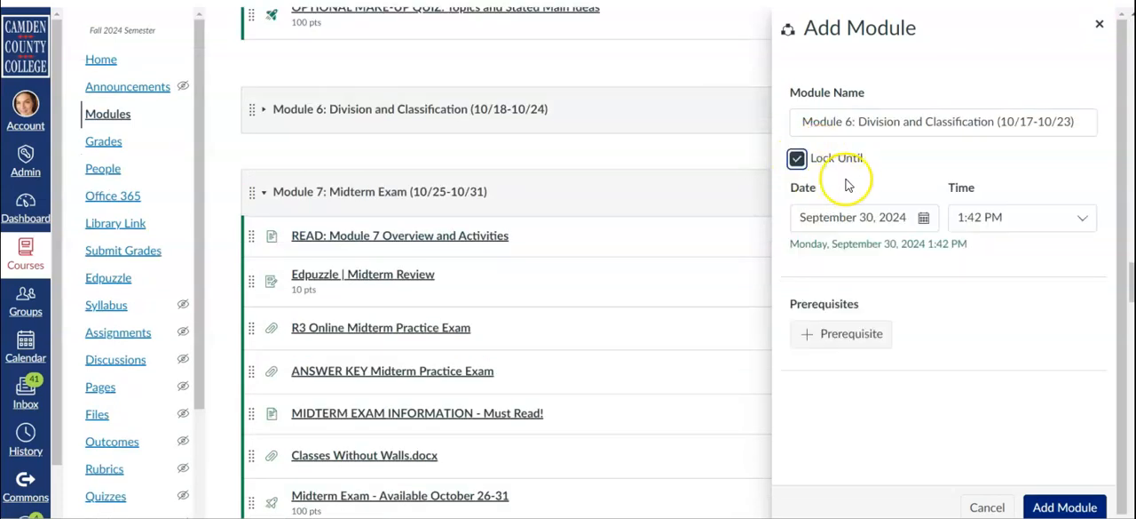
pyautogui.click(924, 218)
pyautogui.click(1059, 504)
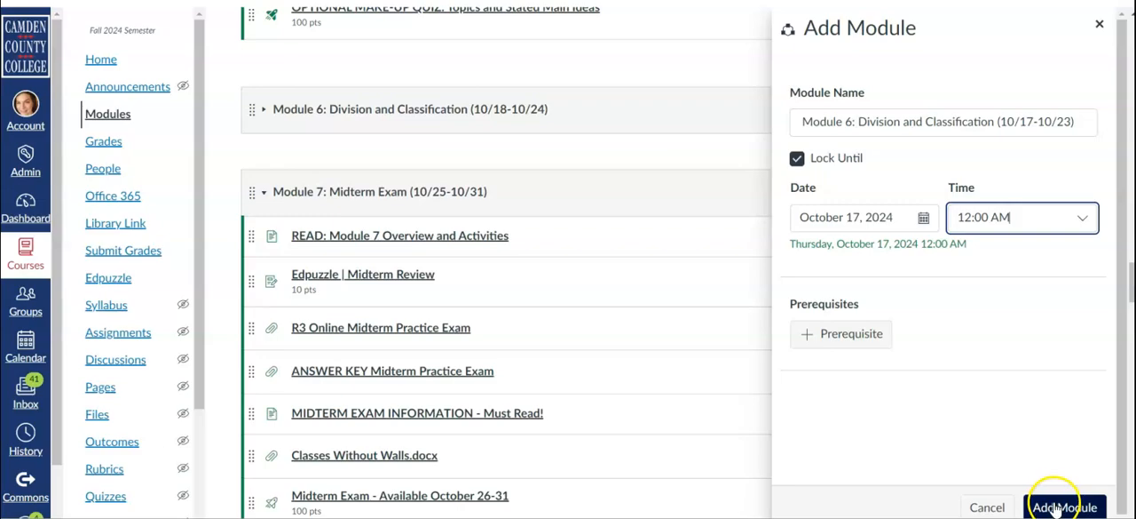
# Move the new Module 6 (10/17-10/23) directly after Module 5: Critical Reading, Narration, and Description.
pyautogui.moveTo(1124, 77); pyautogui.dragTo(1092, 506)
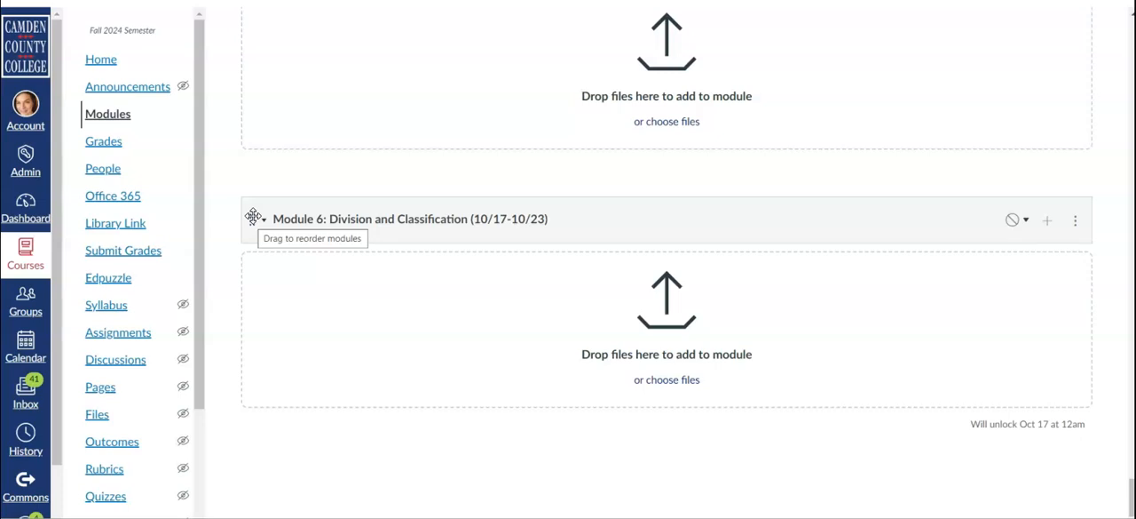
pyautogui.moveTo(251, 217); pyautogui.dragTo(233, 258)
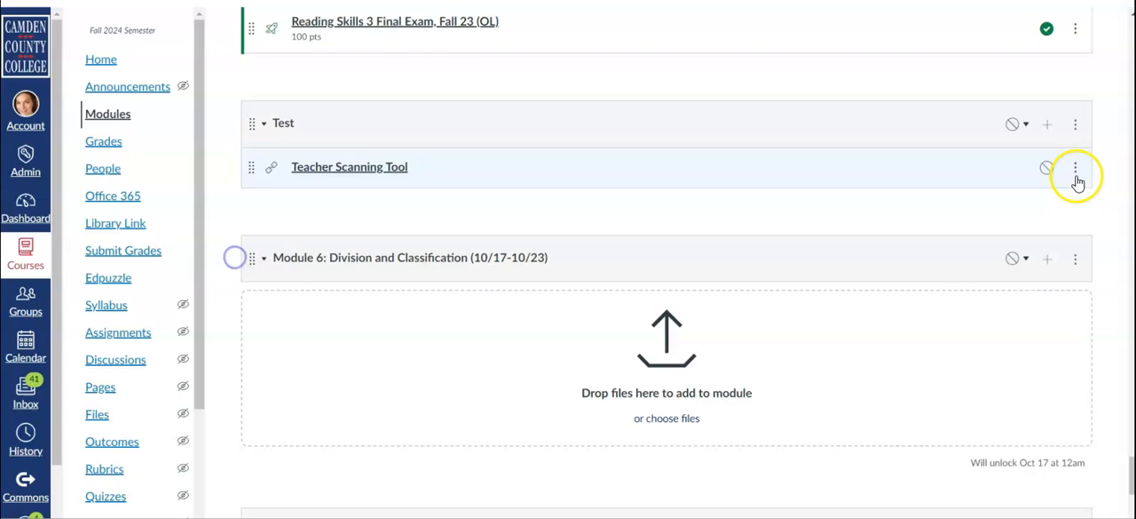
pyautogui.click(1077, 260)
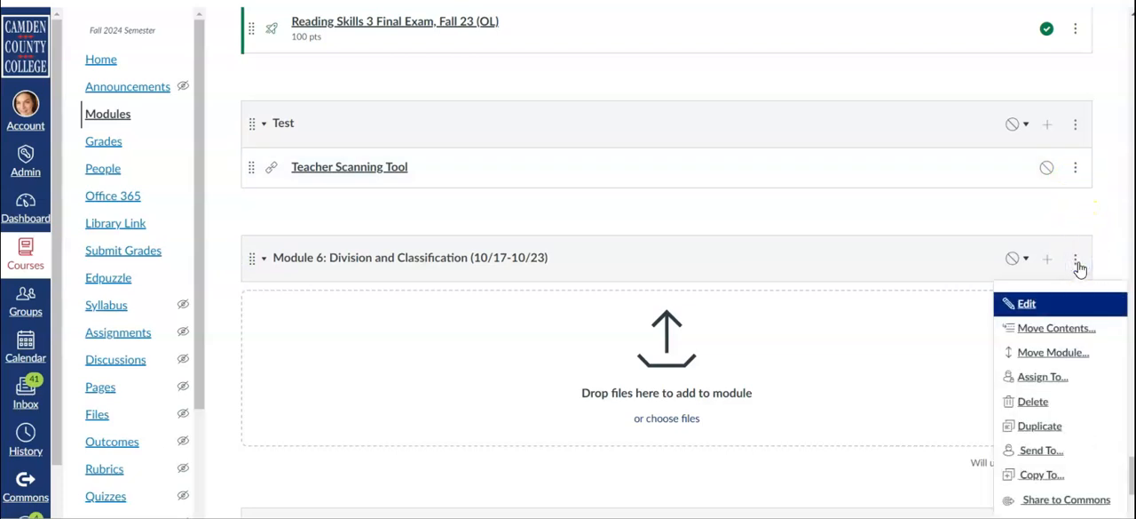
pyautogui.click(1062, 353)
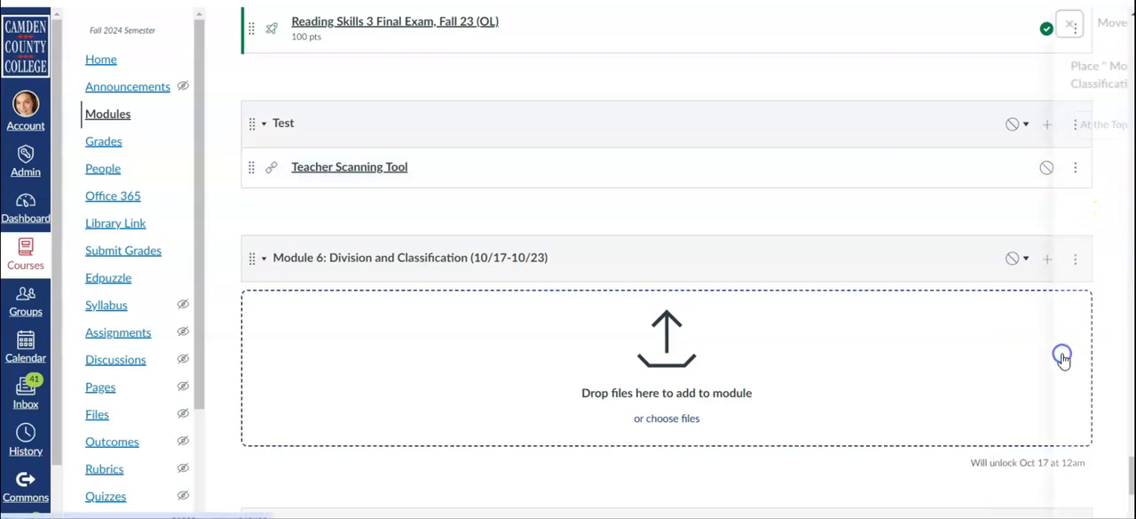
pyautogui.click(960, 123)
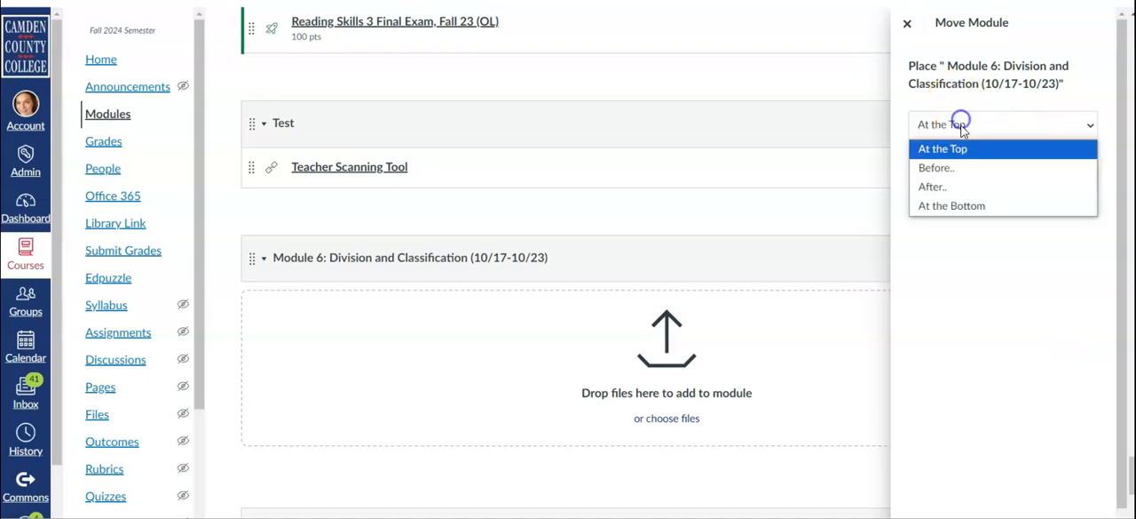
pyautogui.click(966, 188)
pyautogui.click(974, 171)
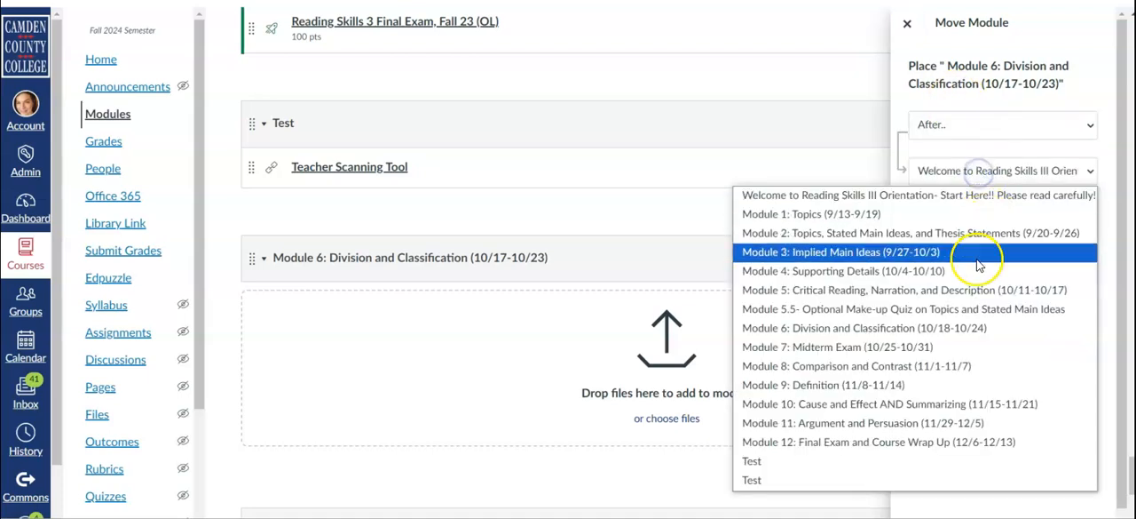
pyautogui.click(972, 291)
pyautogui.click(1085, 233)
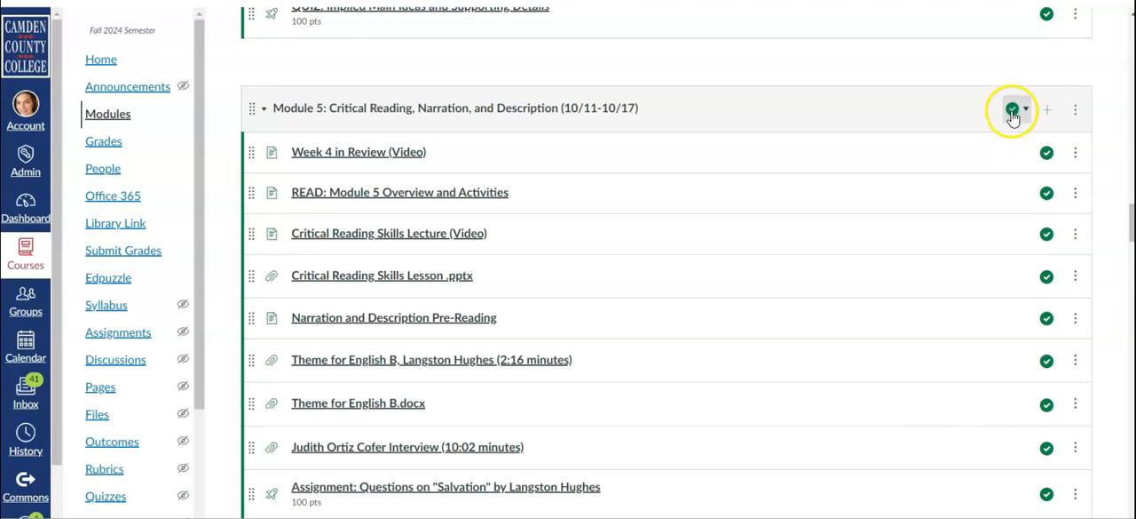
# Publish the new Module 6 (10/17-10/23) with the "Publish module only" option.
pyautogui.scroll(-4, 980, 299)
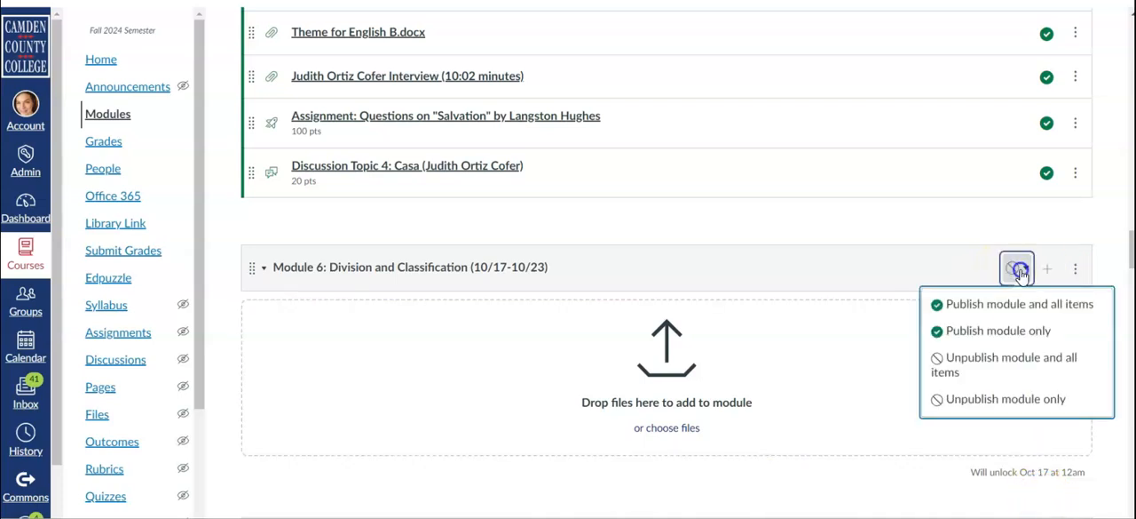
pyautogui.click(1010, 334)
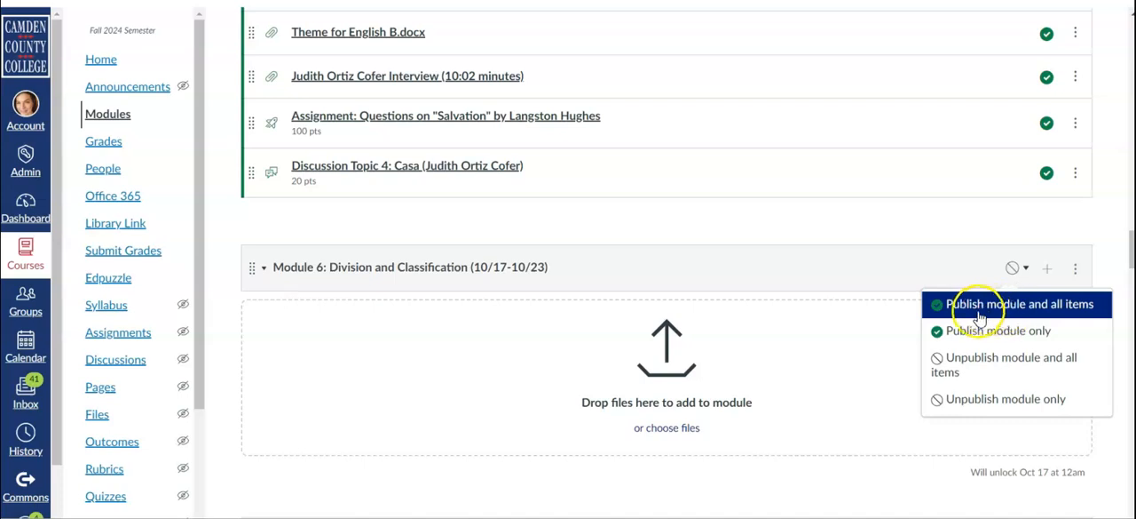
pyautogui.click(1004, 332)
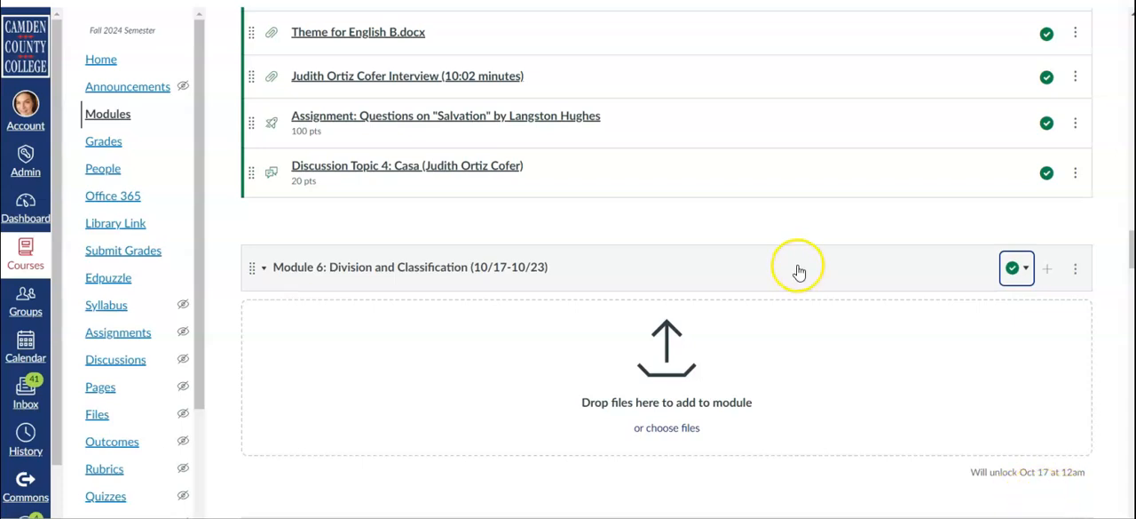
# Add the existing course files "Summarizing Worksheet Example Violence in Media.docx" and "Supporting Details Lesson.pptx" to the new Module 6.
pyautogui.scroll(-1, 793, 270)
pyautogui.scroll(-2, 794, 272)
pyautogui.scroll(2, 794, 271)
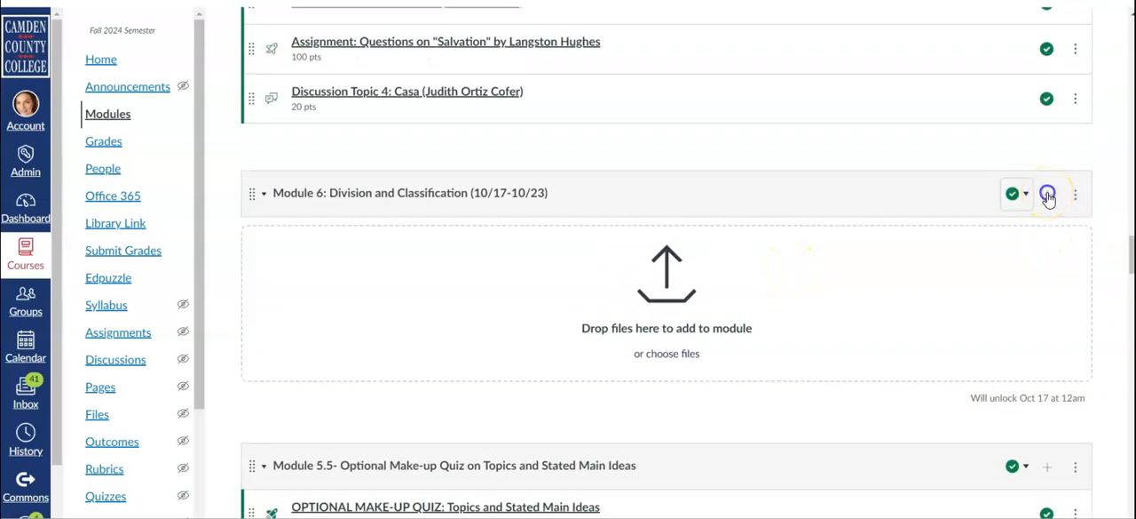
pyautogui.click(1048, 193)
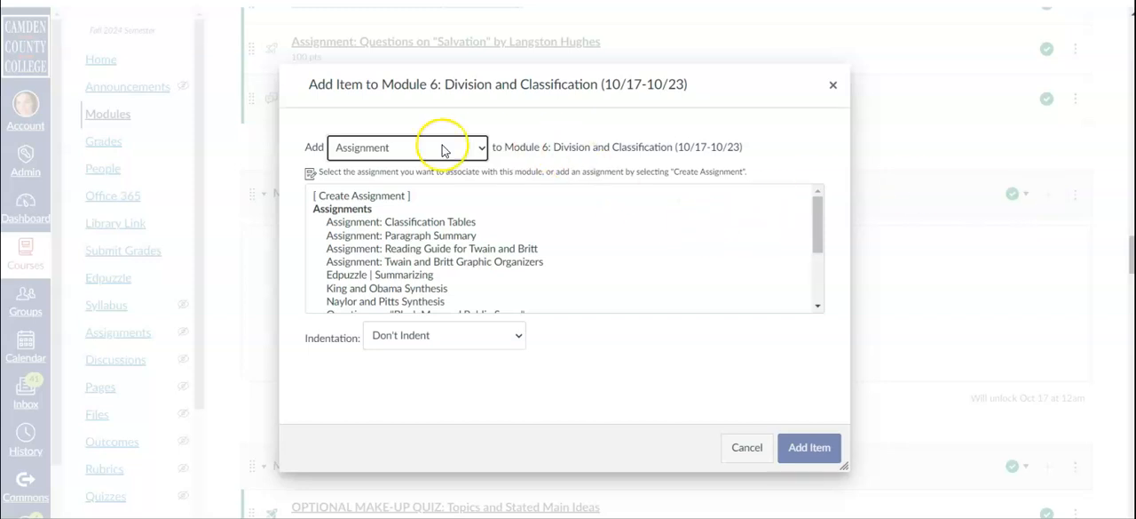
pyautogui.click(444, 150)
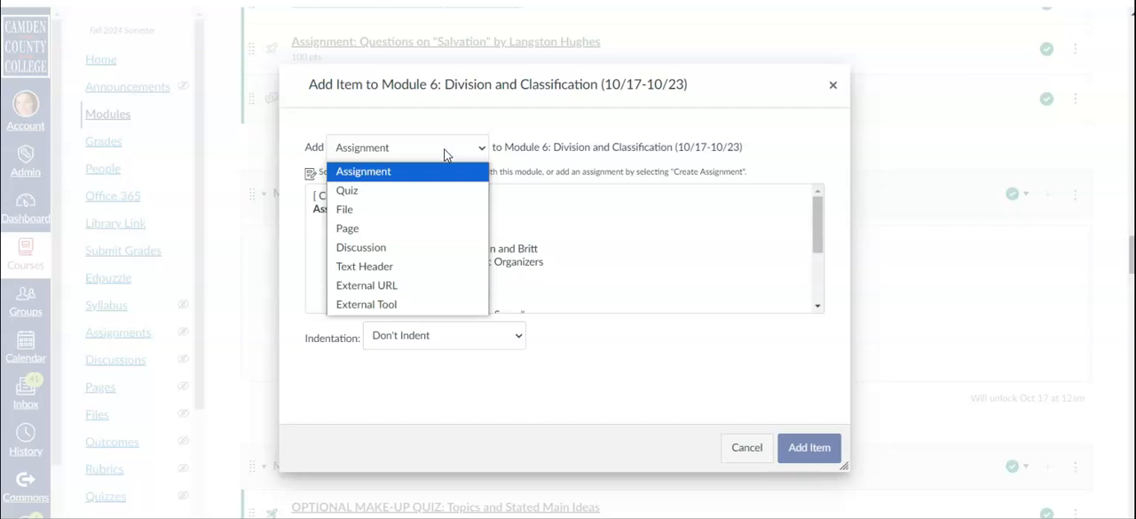
pyautogui.click(415, 213)
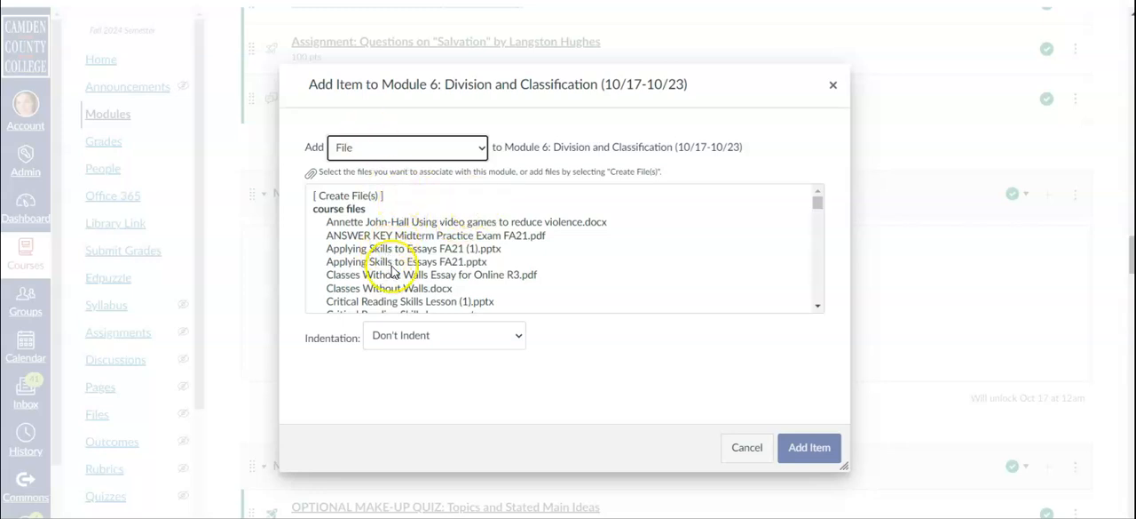
pyautogui.scroll(-5, 444, 271)
pyautogui.click(503, 264)
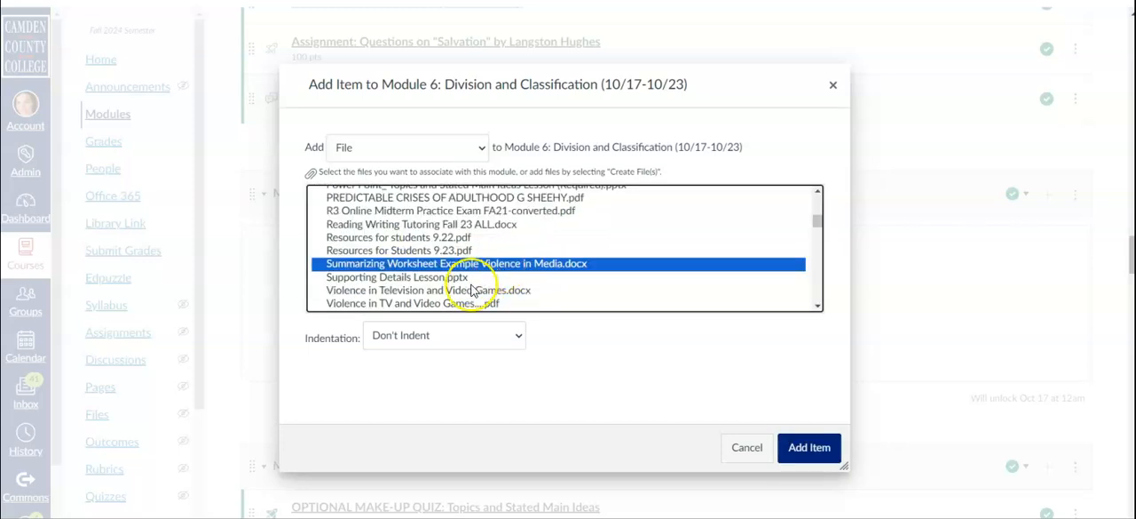
pyautogui.keyDown('ctrl'); pyautogui.click(421, 277); pyautogui.keyUp('ctrl')
pyautogui.click(810, 447)
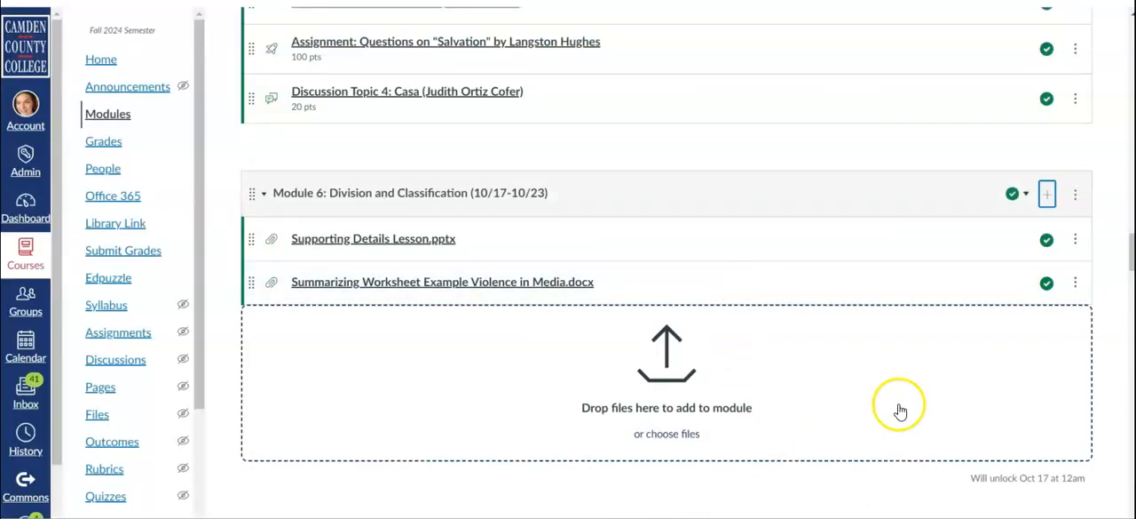
# Add the existing assignment "Assignment: Classification Tables" to Module 6: Division and Classification (10/17-10/23).
pyautogui.click(1051, 202)
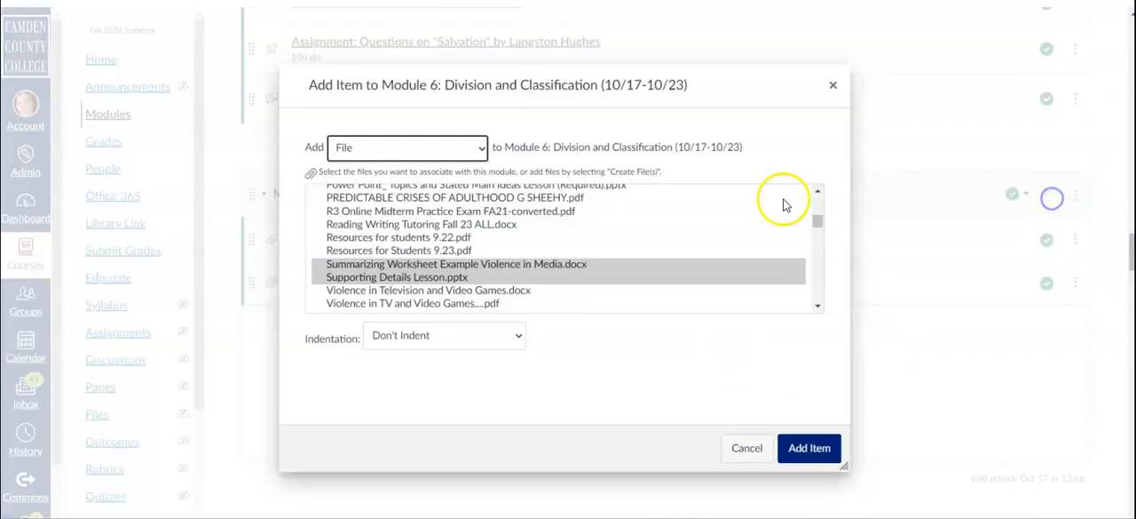
pyautogui.click(438, 147)
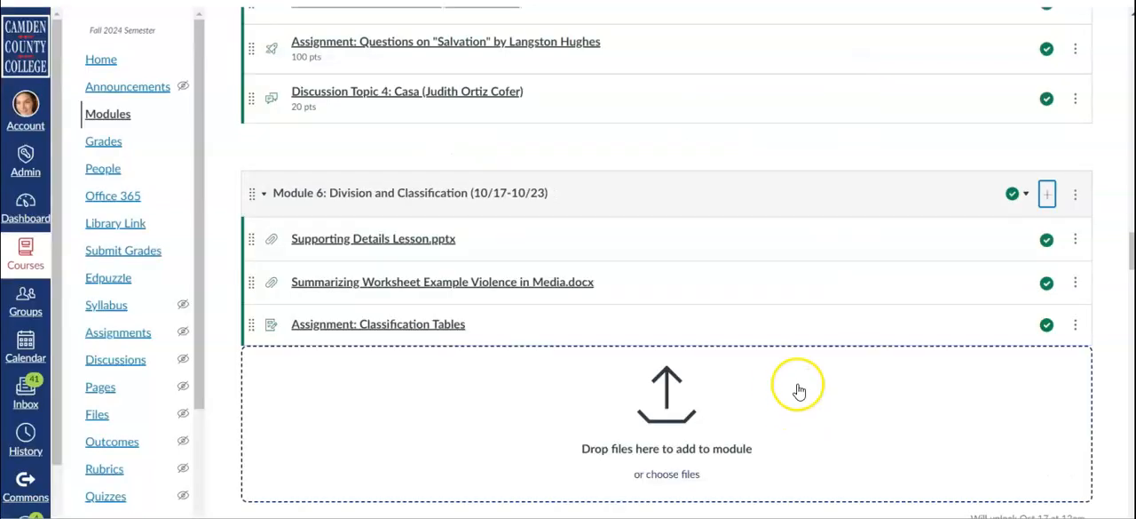
pyautogui.moveTo(255, 324); pyautogui.dragTo(266, 240)
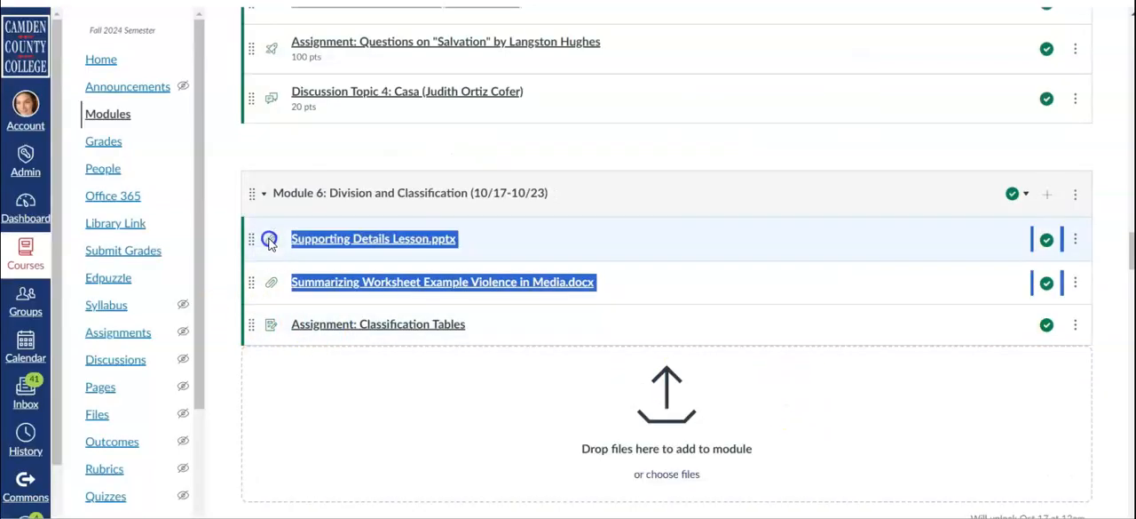
pyautogui.moveTo(255, 226); pyautogui.dragTo(238, 179)
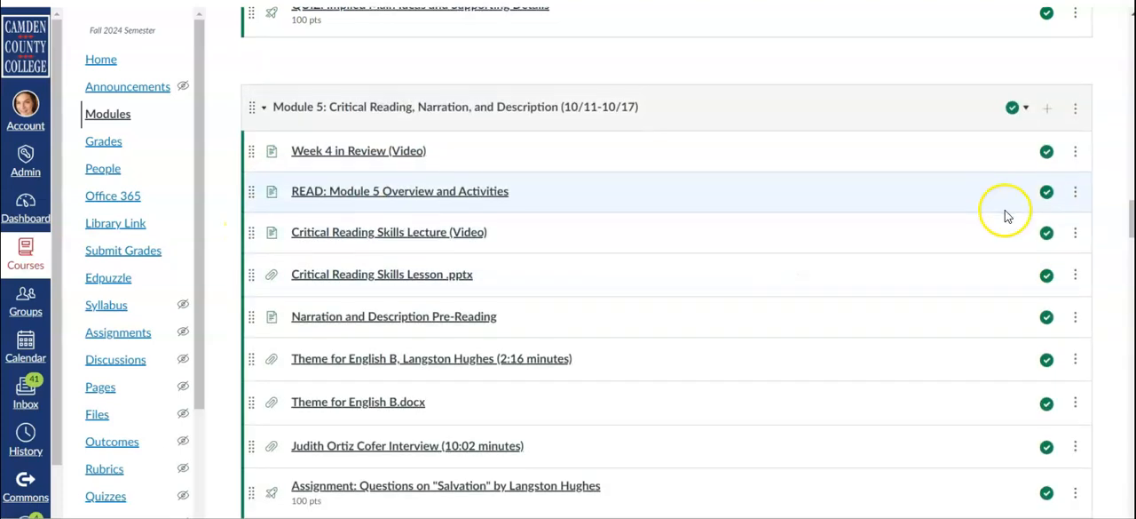
pyautogui.scroll(-6, 1006, 216)
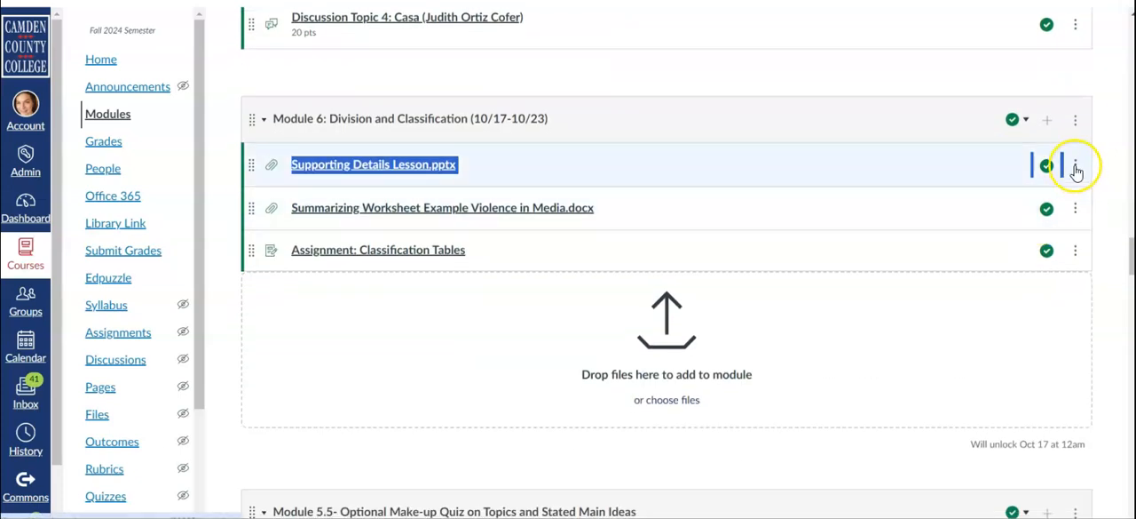
# Open the item details of "Supporting Details Lesson.pptx" in Module 6 and close them without editing.
pyautogui.click(1075, 166)
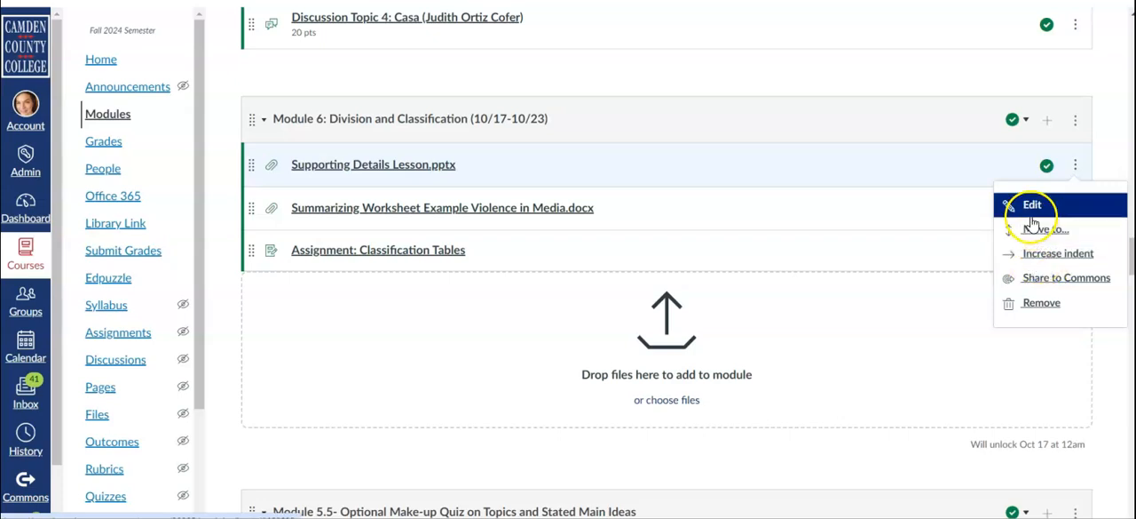
pyautogui.click(1034, 206)
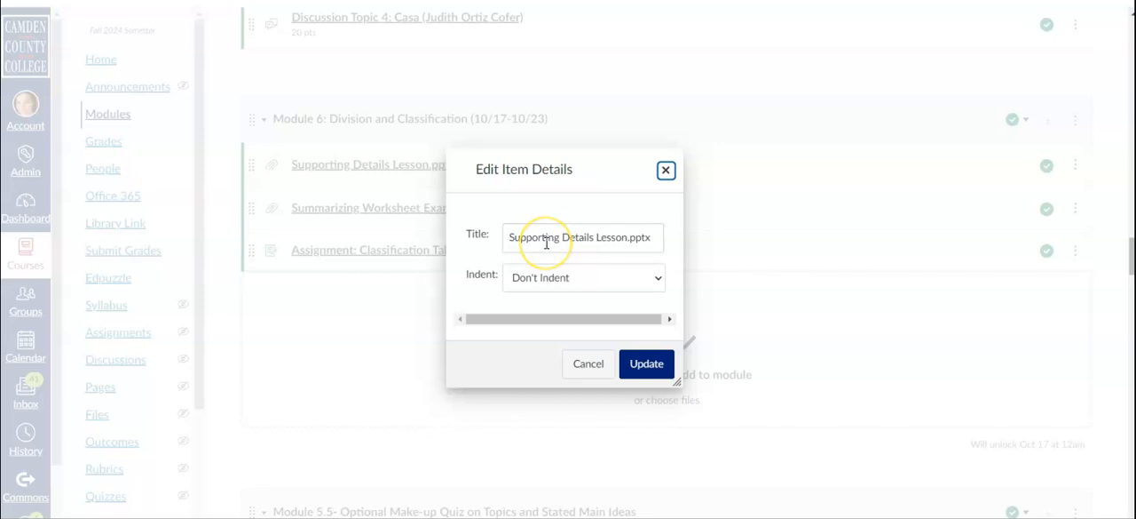
pyautogui.press('Escape')
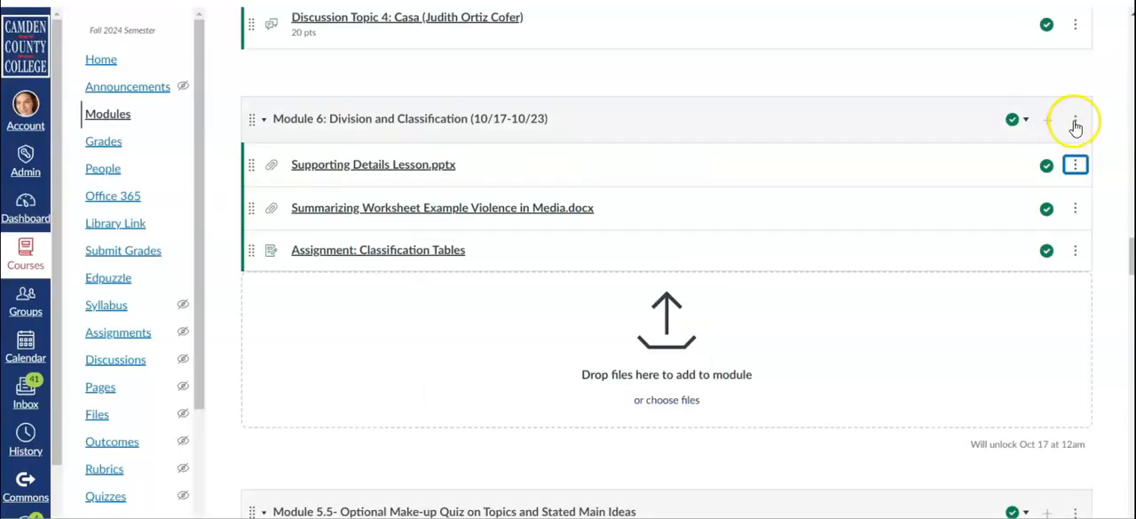
# In the settings of Module 6 (10/17-10/23), add a requirement that students view the item "Supporting Details Lesson.pptx".
pyautogui.click(1076, 120)
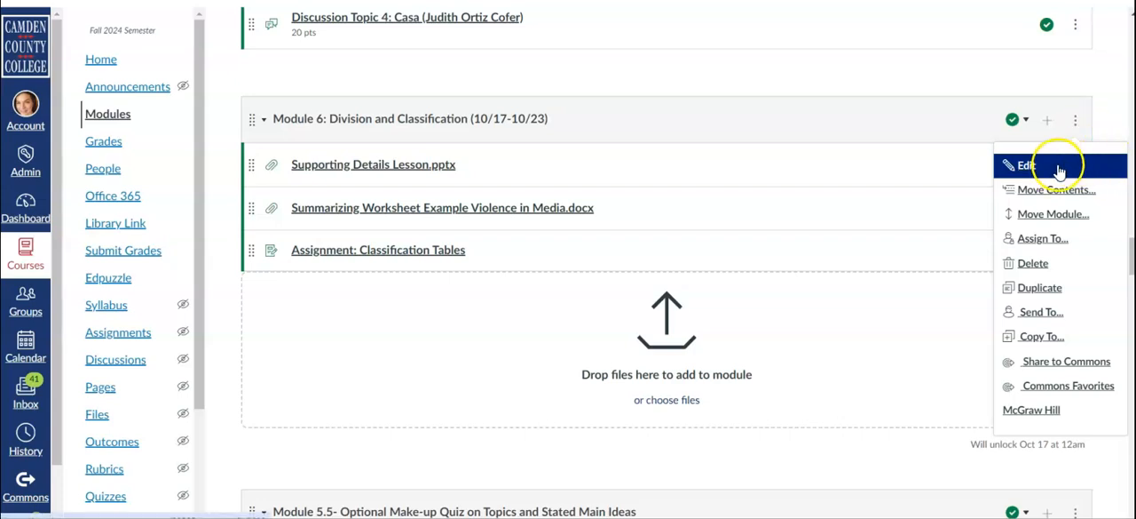
pyautogui.click(1063, 167)
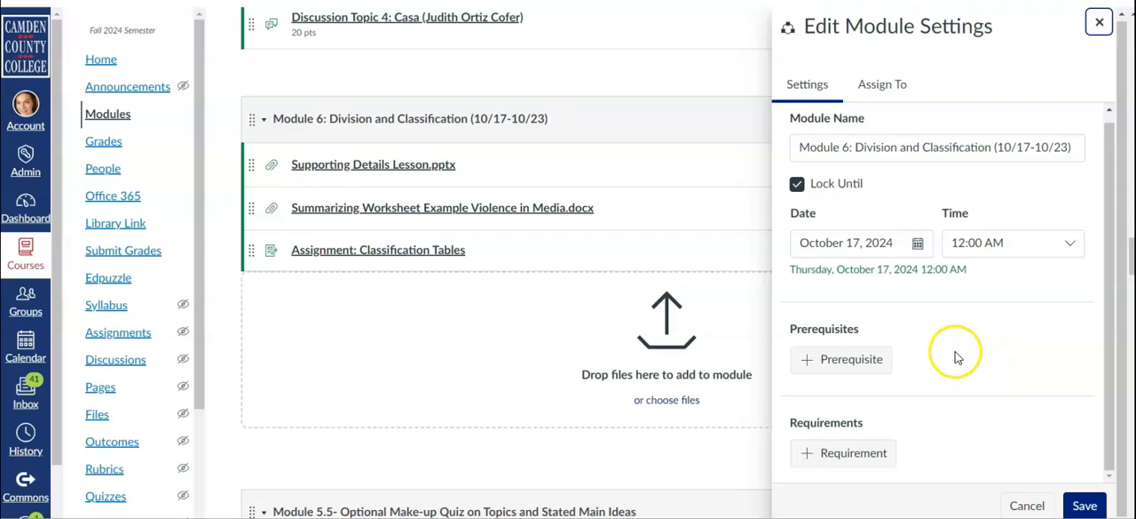
pyautogui.scroll(-2, 950, 357)
pyautogui.scroll(1, 949, 357)
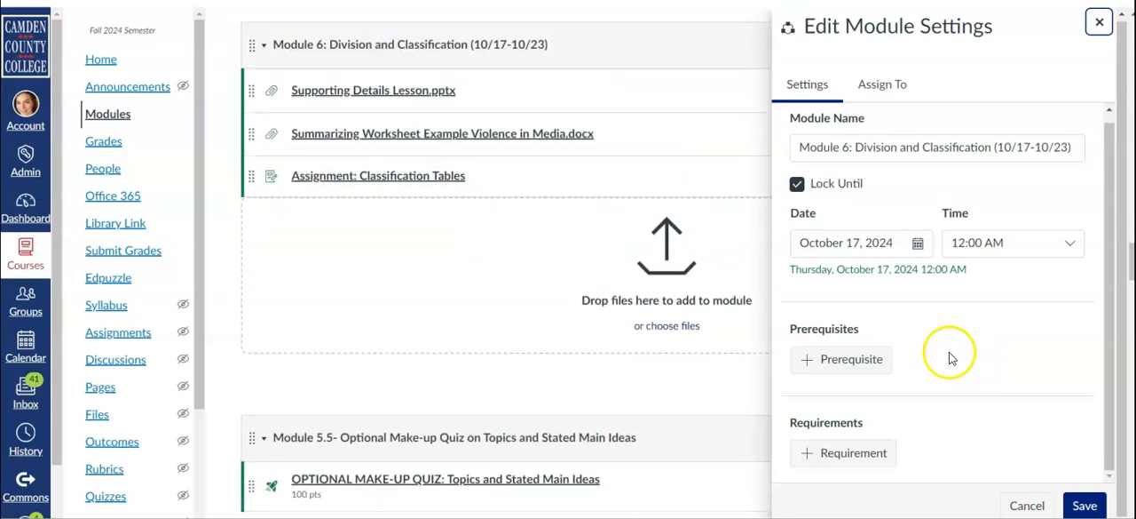
pyautogui.click(852, 453)
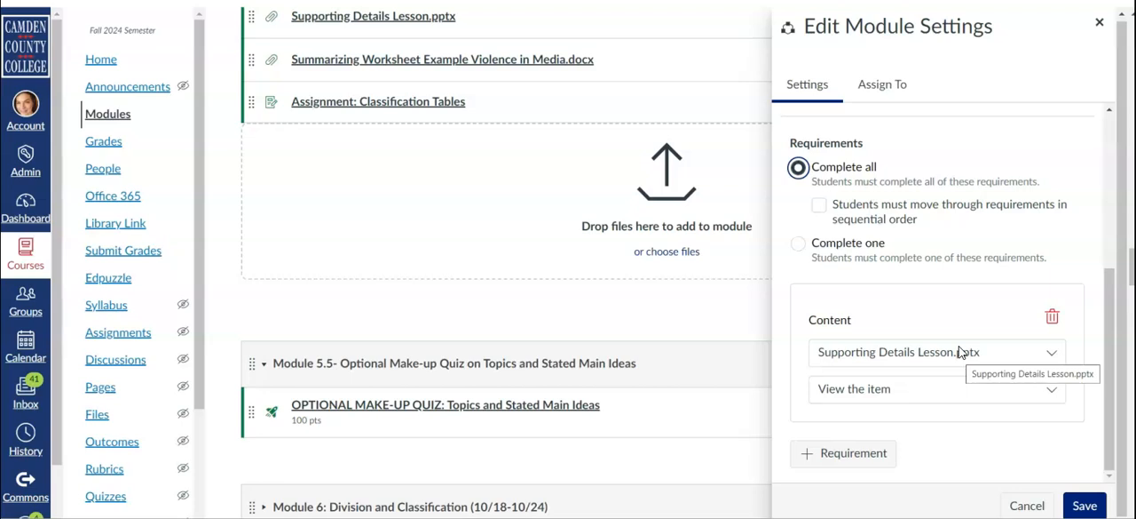
pyautogui.click(971, 349)
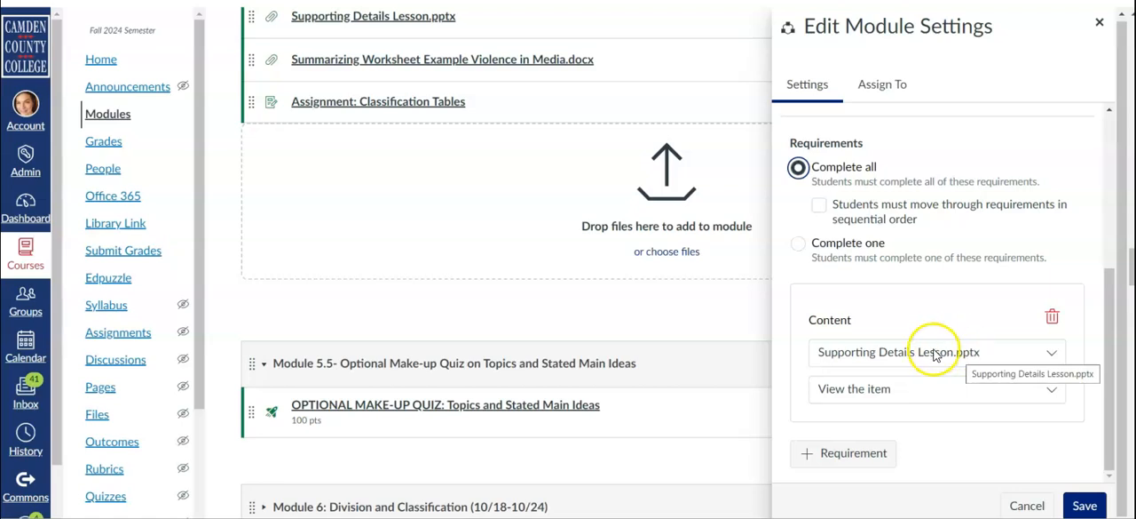
# Add a second requirement for "Assignment: Classification Tables" with the completion condition "Submit the assignment".
pyautogui.click(866, 458)
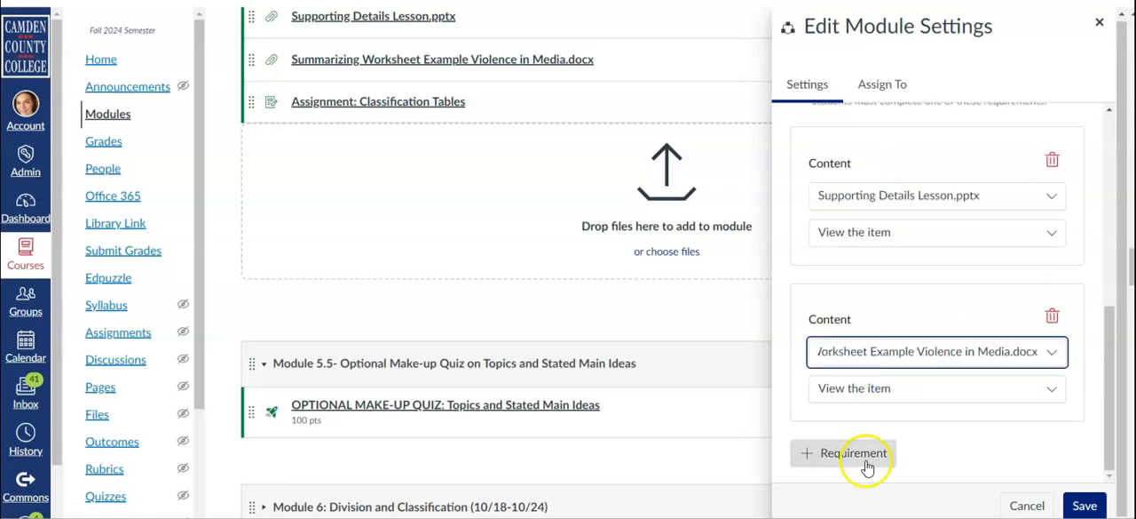
pyautogui.click(893, 353)
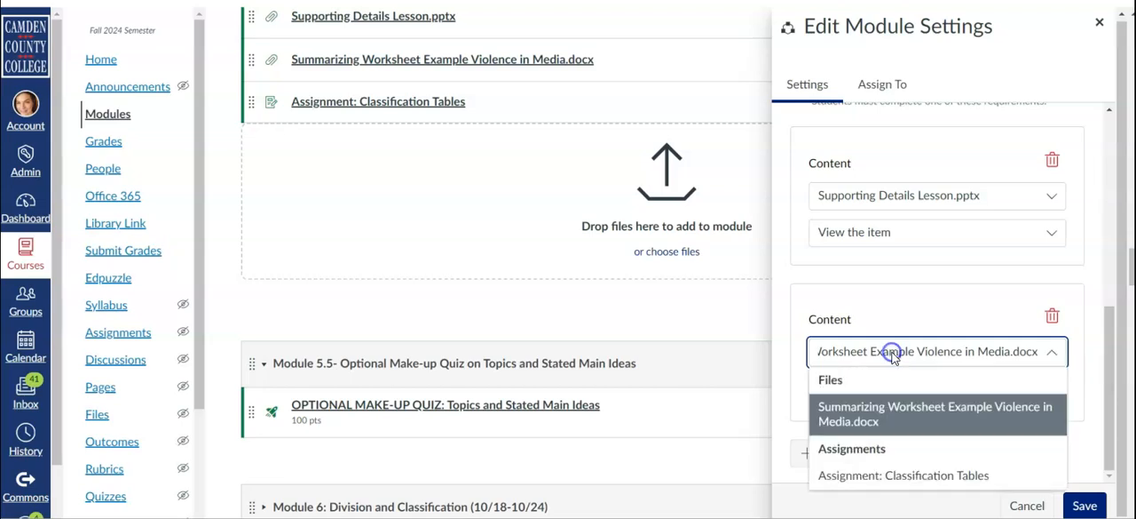
pyautogui.click(891, 478)
pyautogui.click(856, 388)
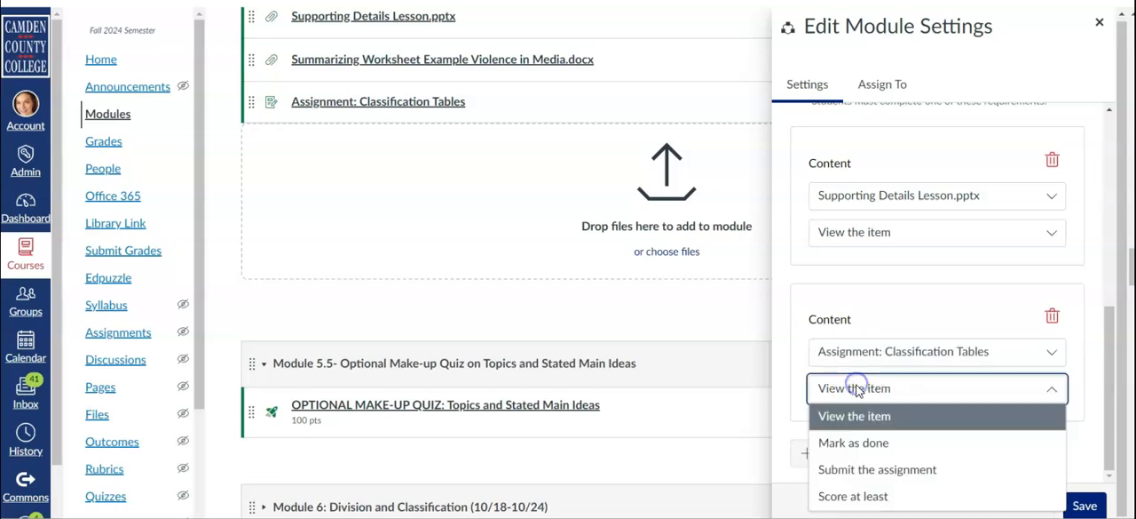
pyautogui.click(865, 468)
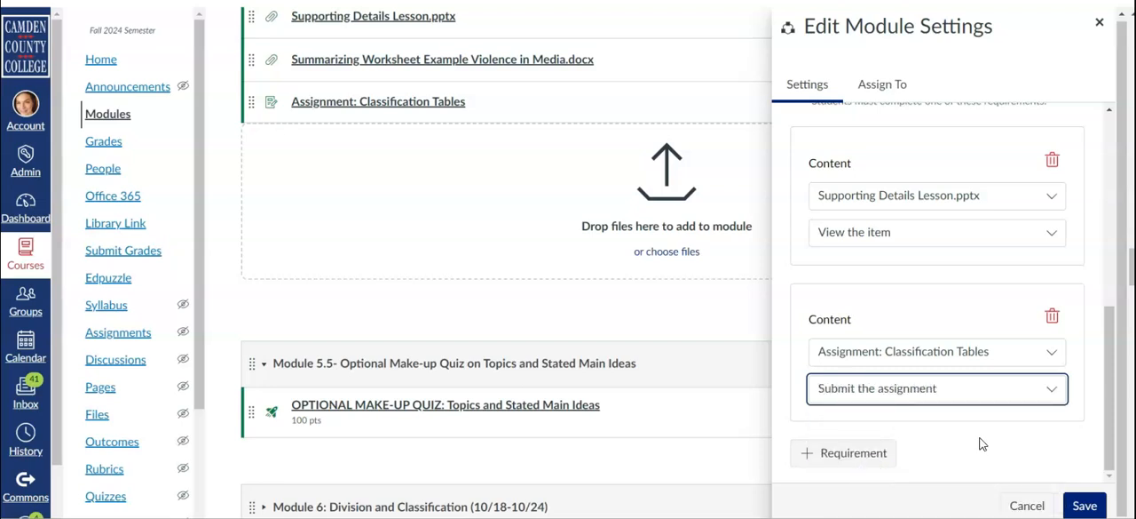
# Review the available completion conditions for the two Module 6 requirements.
pyautogui.click(877, 233)
pyautogui.click(879, 388)
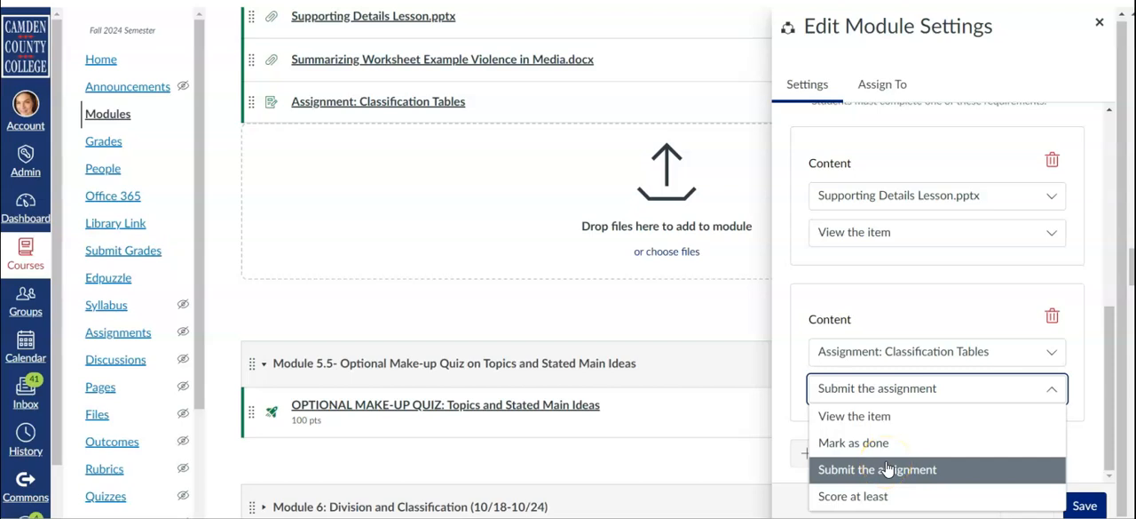
pyautogui.click(897, 269)
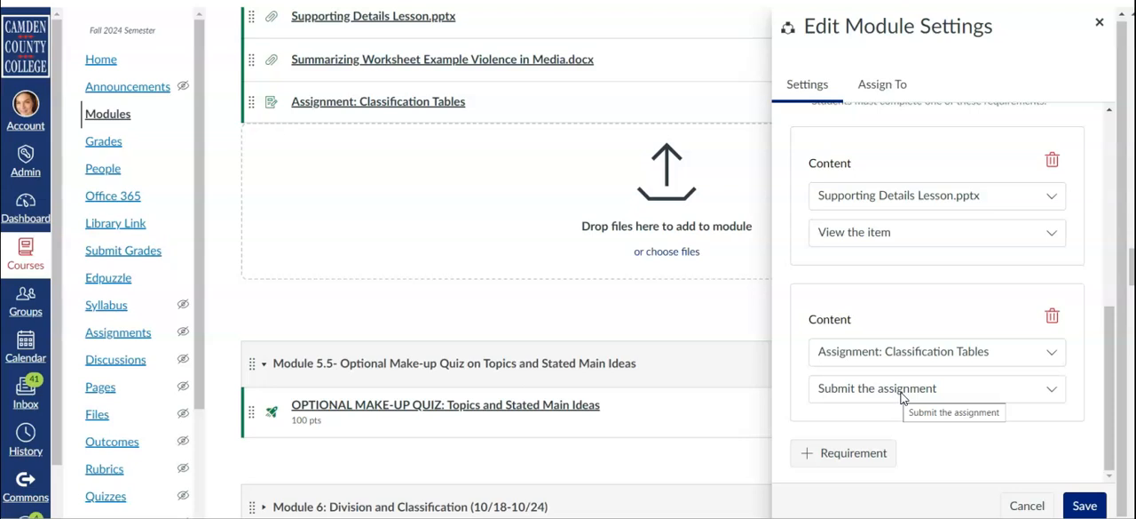
# Try the option that makes students move through the Module 6 requirements in sequential order.
pyautogui.scroll(5, 902, 398)
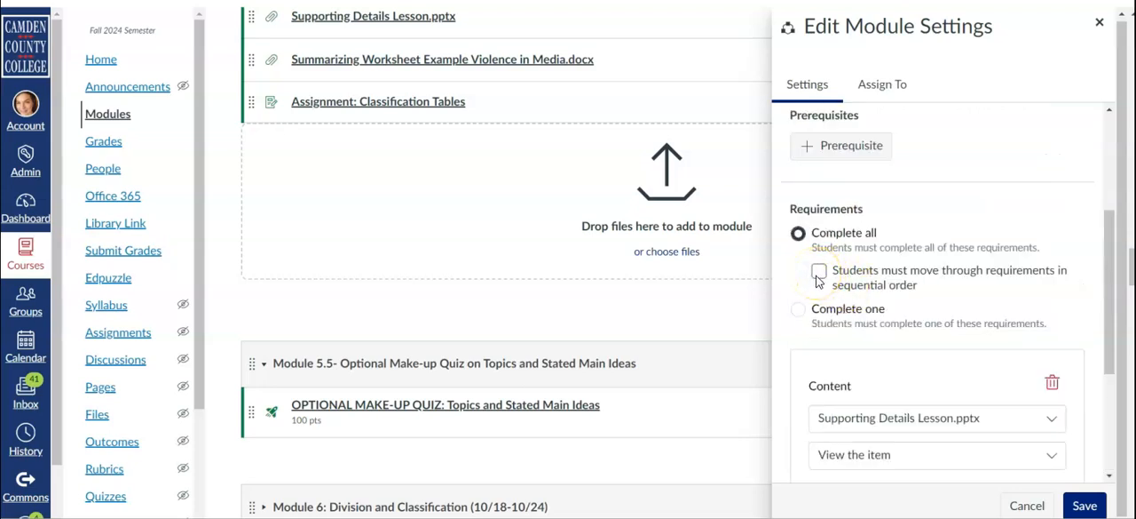
pyautogui.click(818, 273)
pyautogui.click(819, 273)
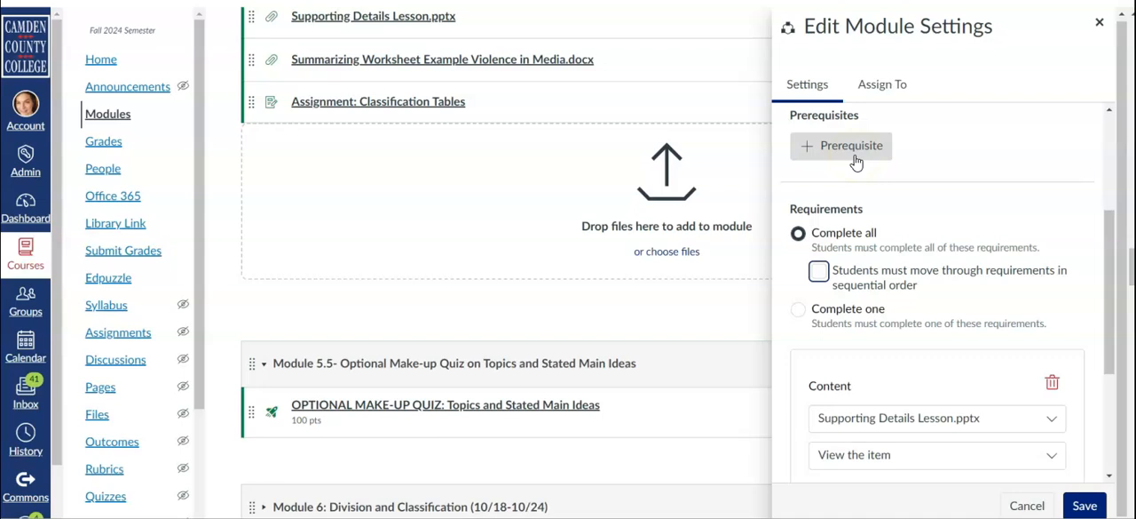
# Add "Module 4: Supporting Details (10/4-10/10)" as a prerequisite for Module 6 and save the module settings.
pyautogui.click(855, 158)
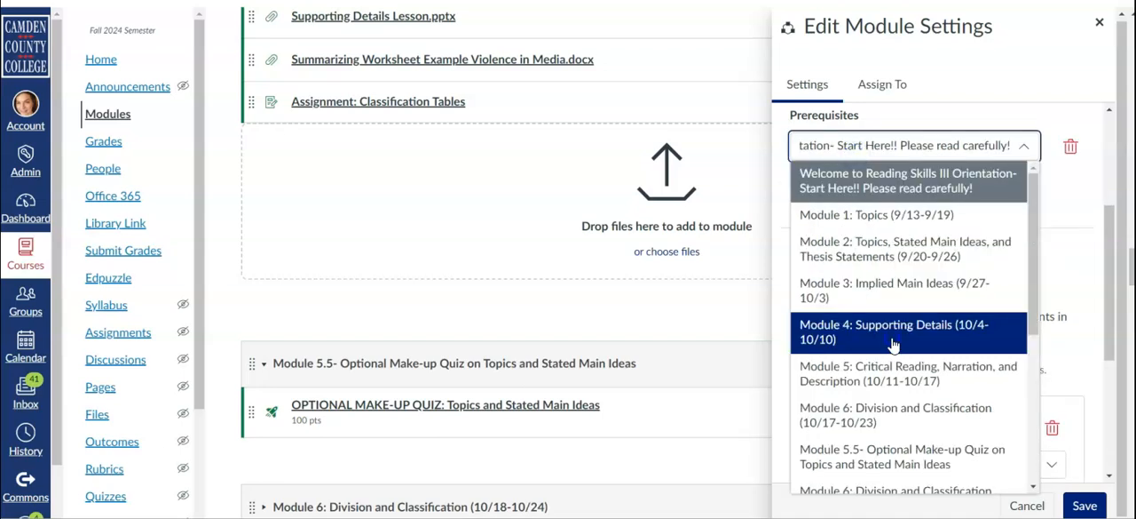
pyautogui.click(893, 334)
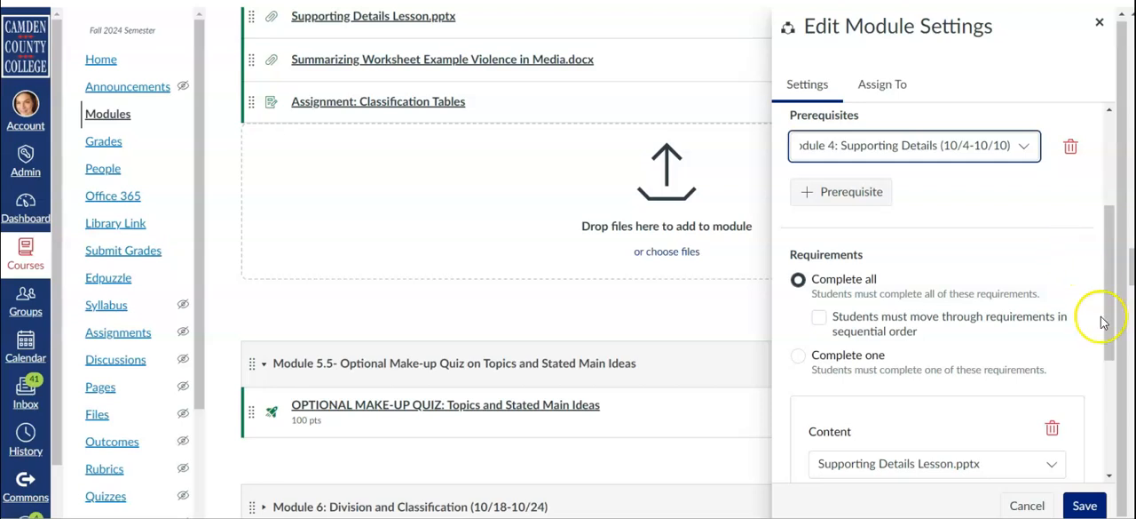
pyautogui.scroll(-2, 1009, 435)
pyautogui.click(1085, 505)
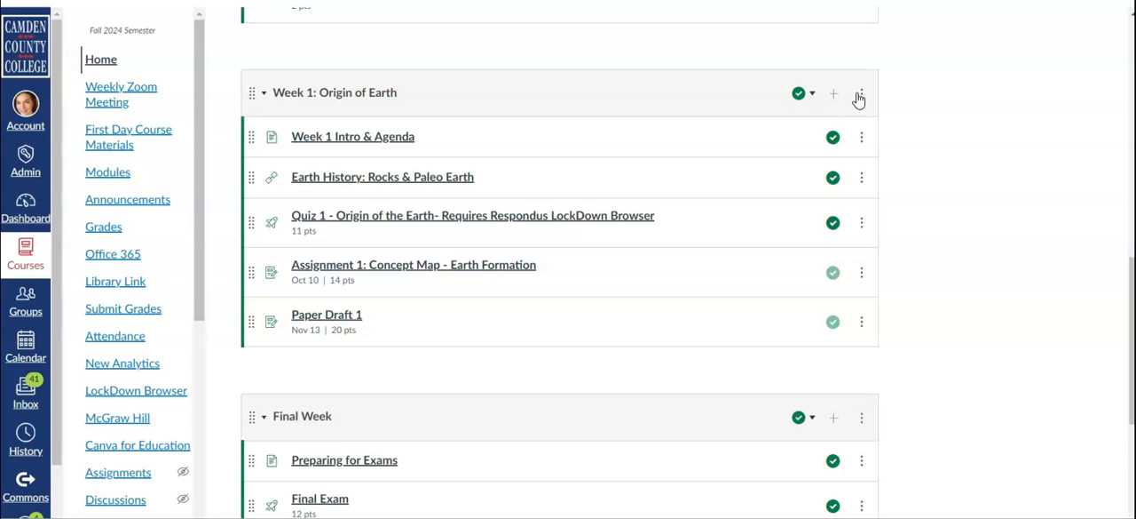
# Restrict the visibility of the "Week 1: Origin of Earth" module to two individual students and save the module settings.
pyautogui.click(861, 95)
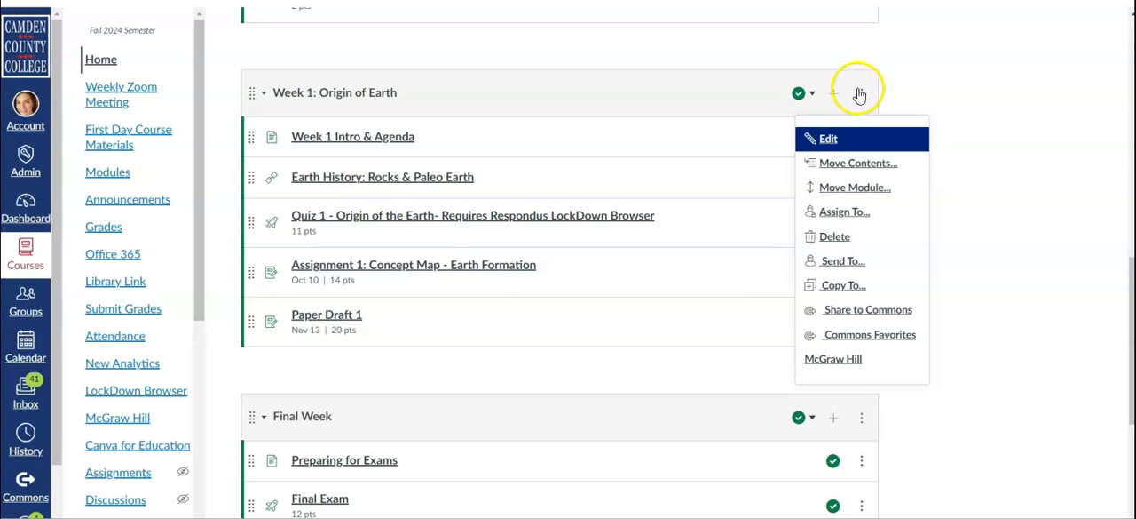
pyautogui.click(829, 139)
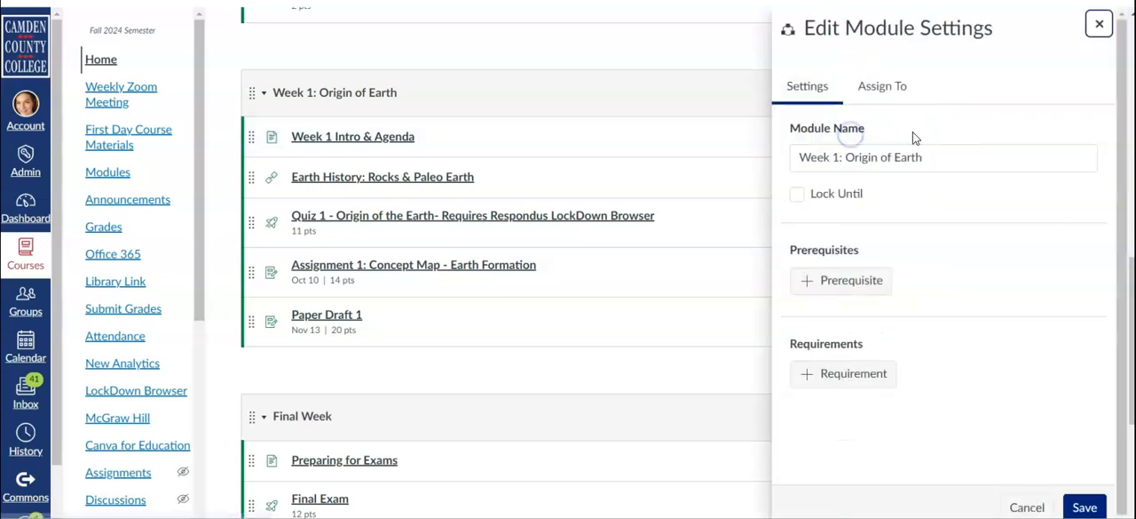
pyautogui.click(887, 94)
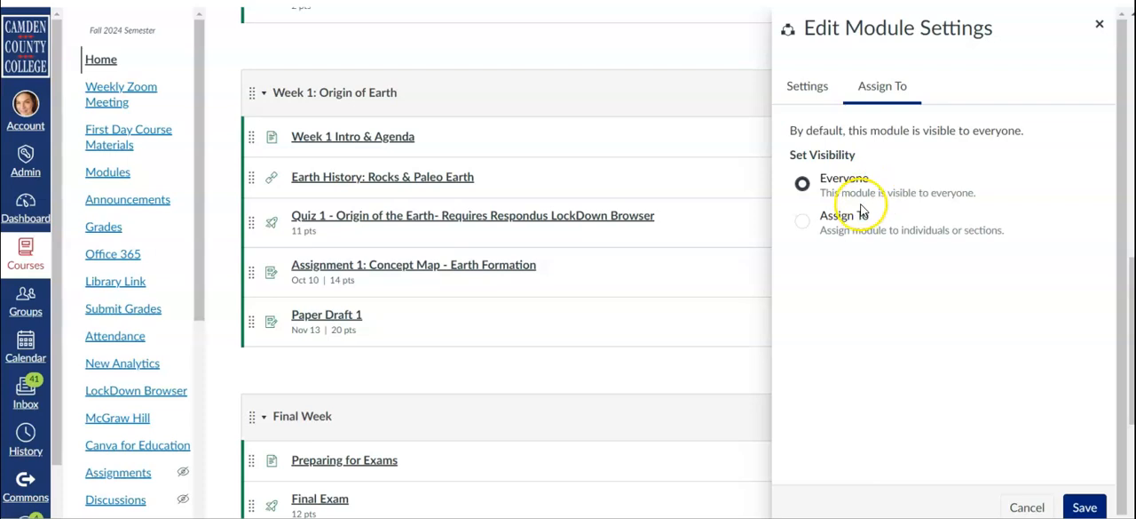
pyautogui.click(806, 227)
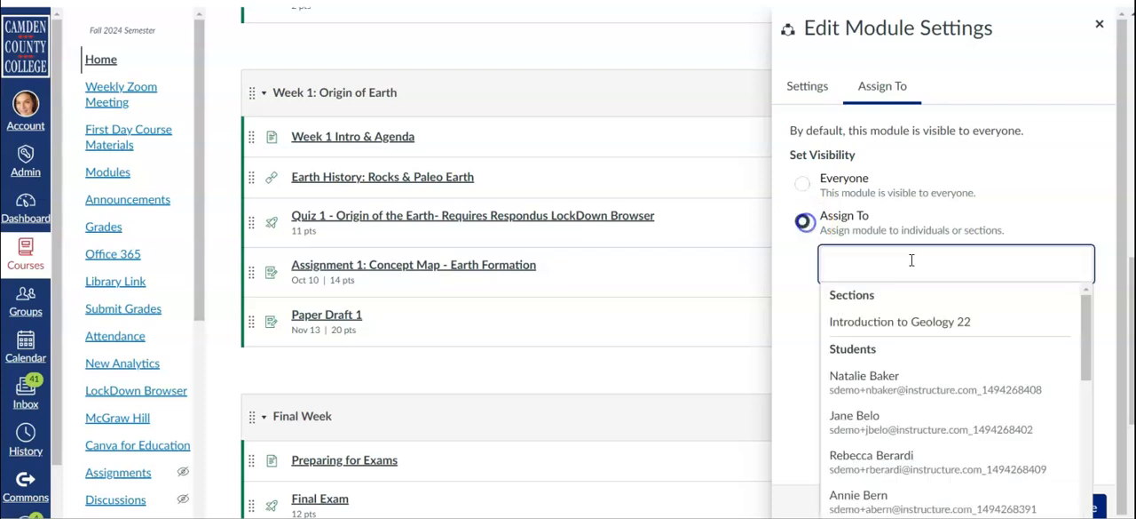
pyautogui.click(915, 381)
pyautogui.click(863, 295)
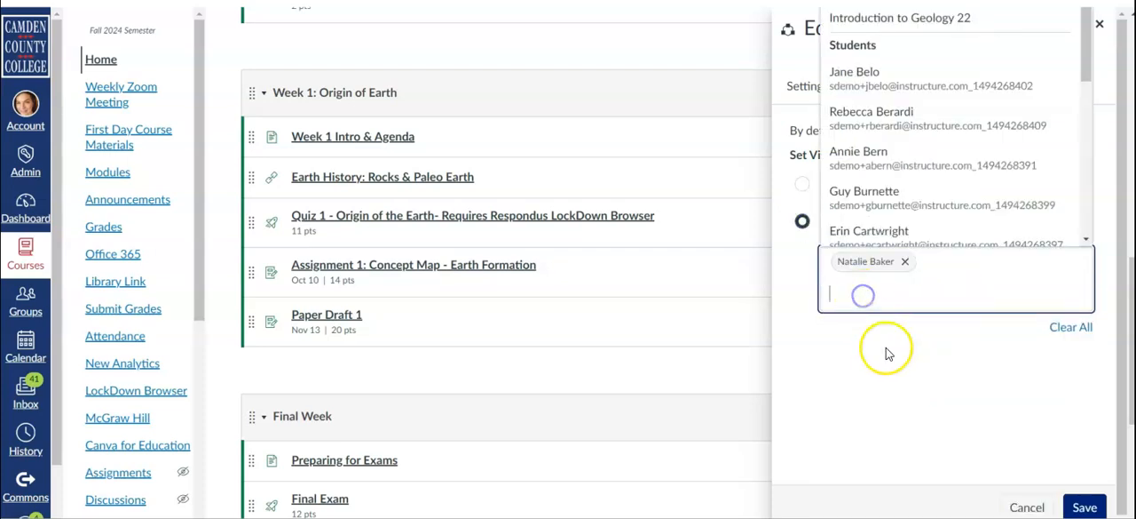
pyautogui.click(876, 114)
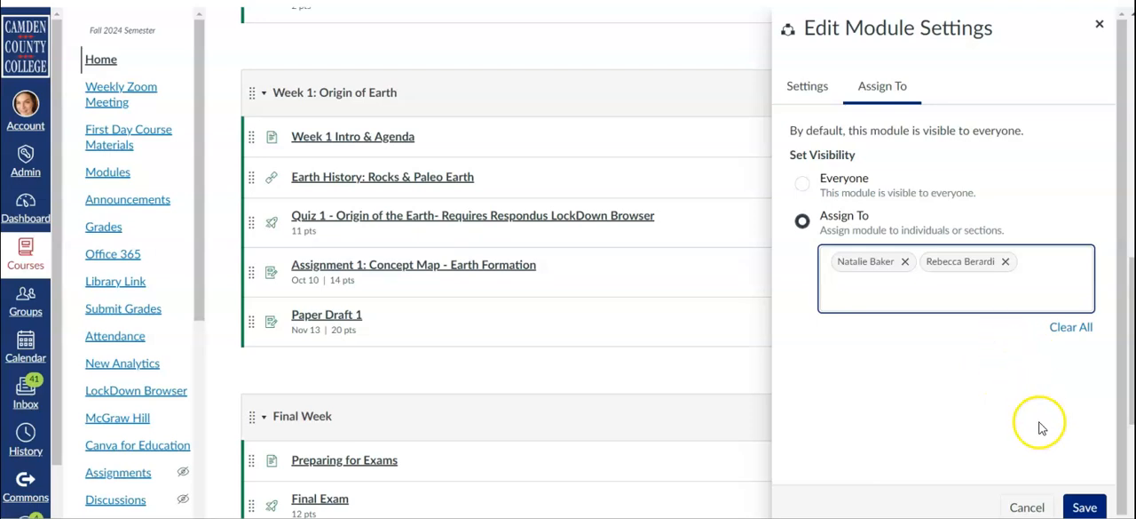
pyautogui.click(1085, 507)
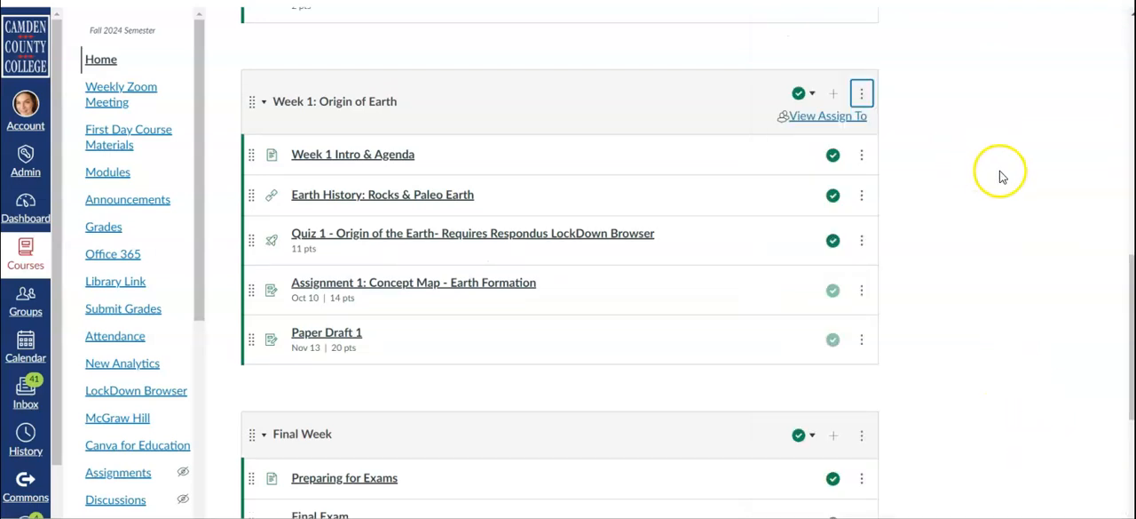